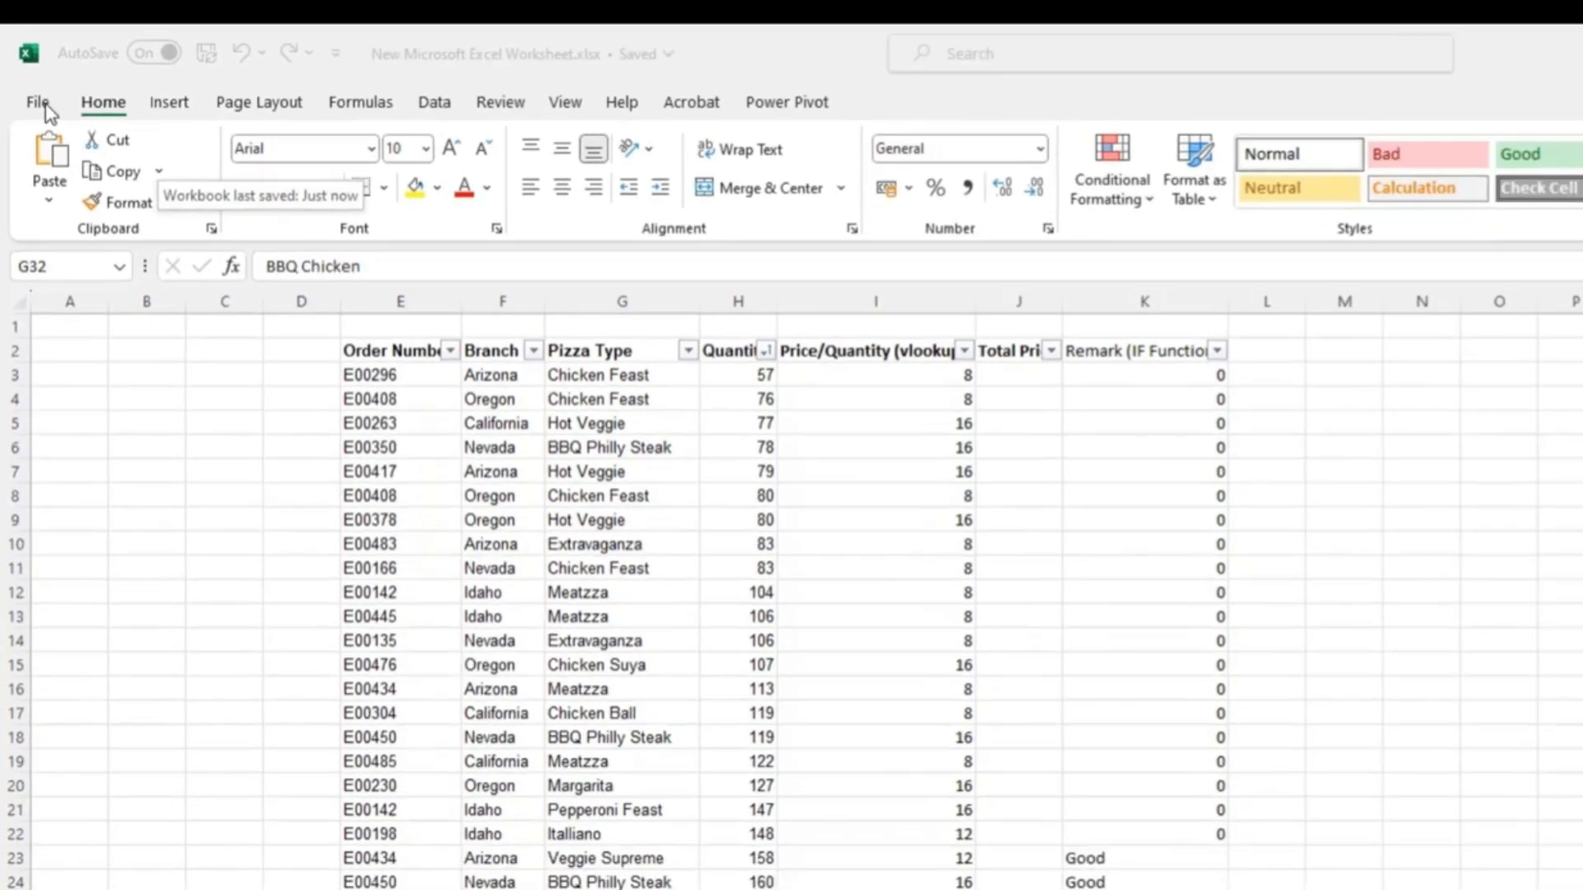
Enable the Developer tab among the main ribbon tabs in the program options and apply the change
left_click(51, 150)
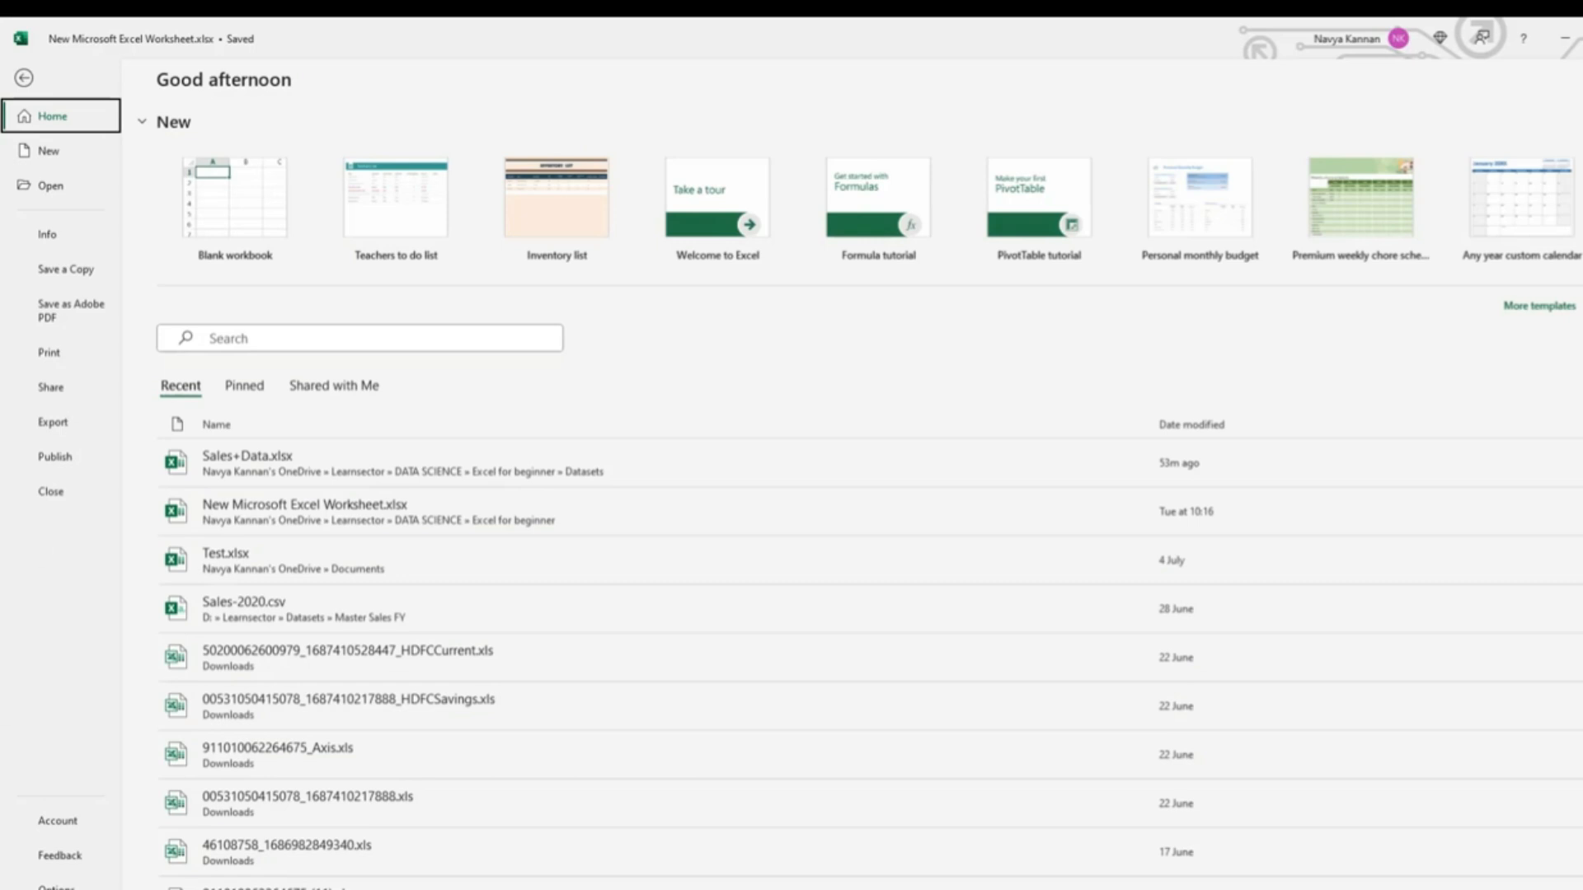
left_click(56, 886)
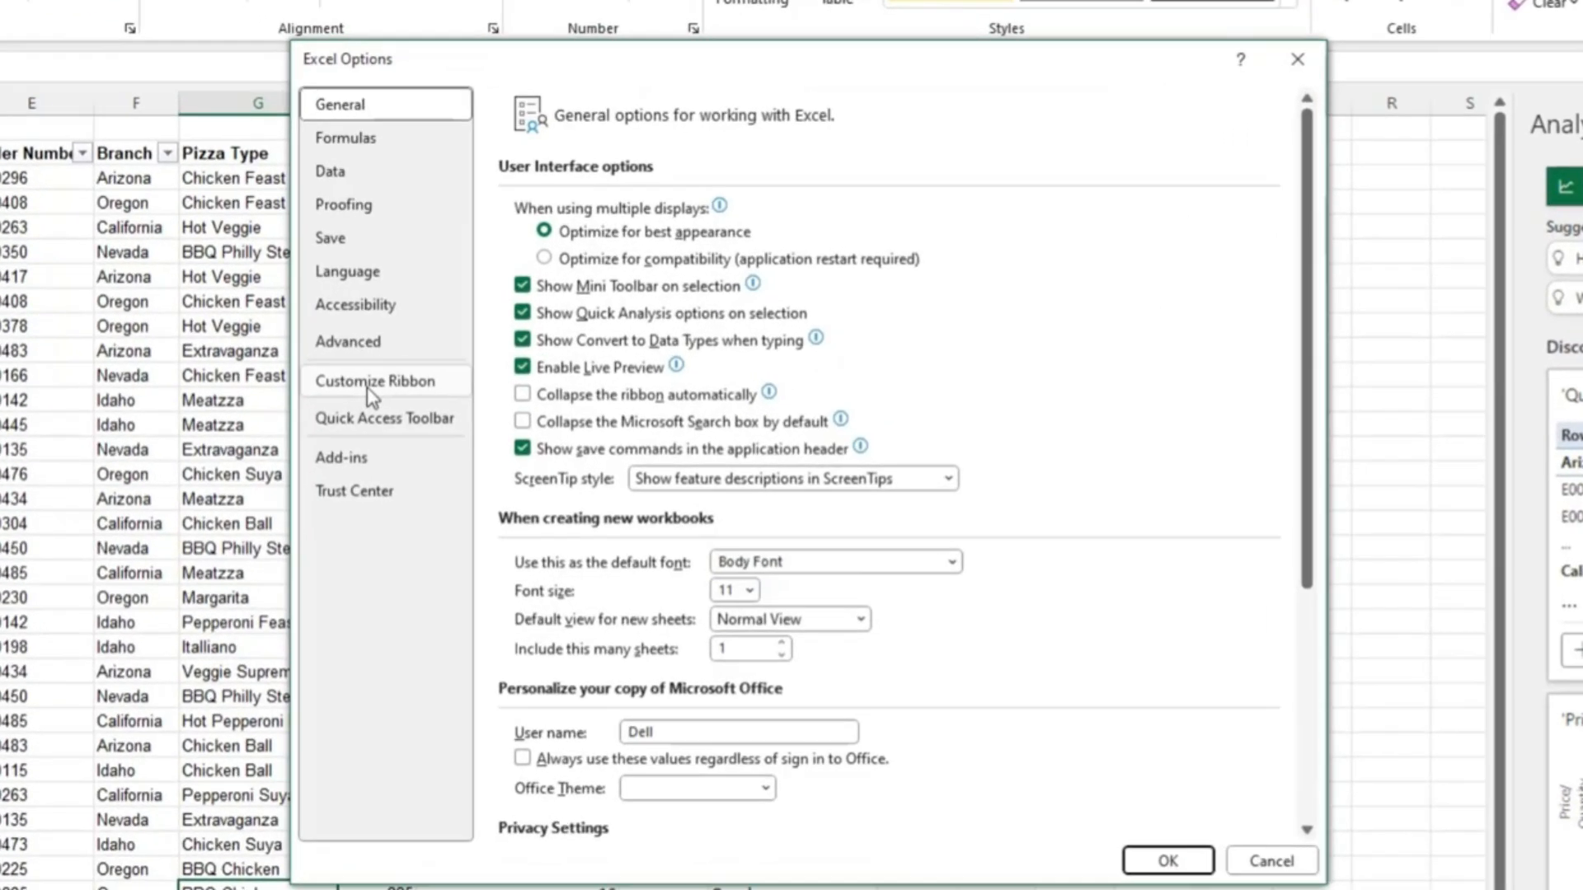
left_click(515, 412)
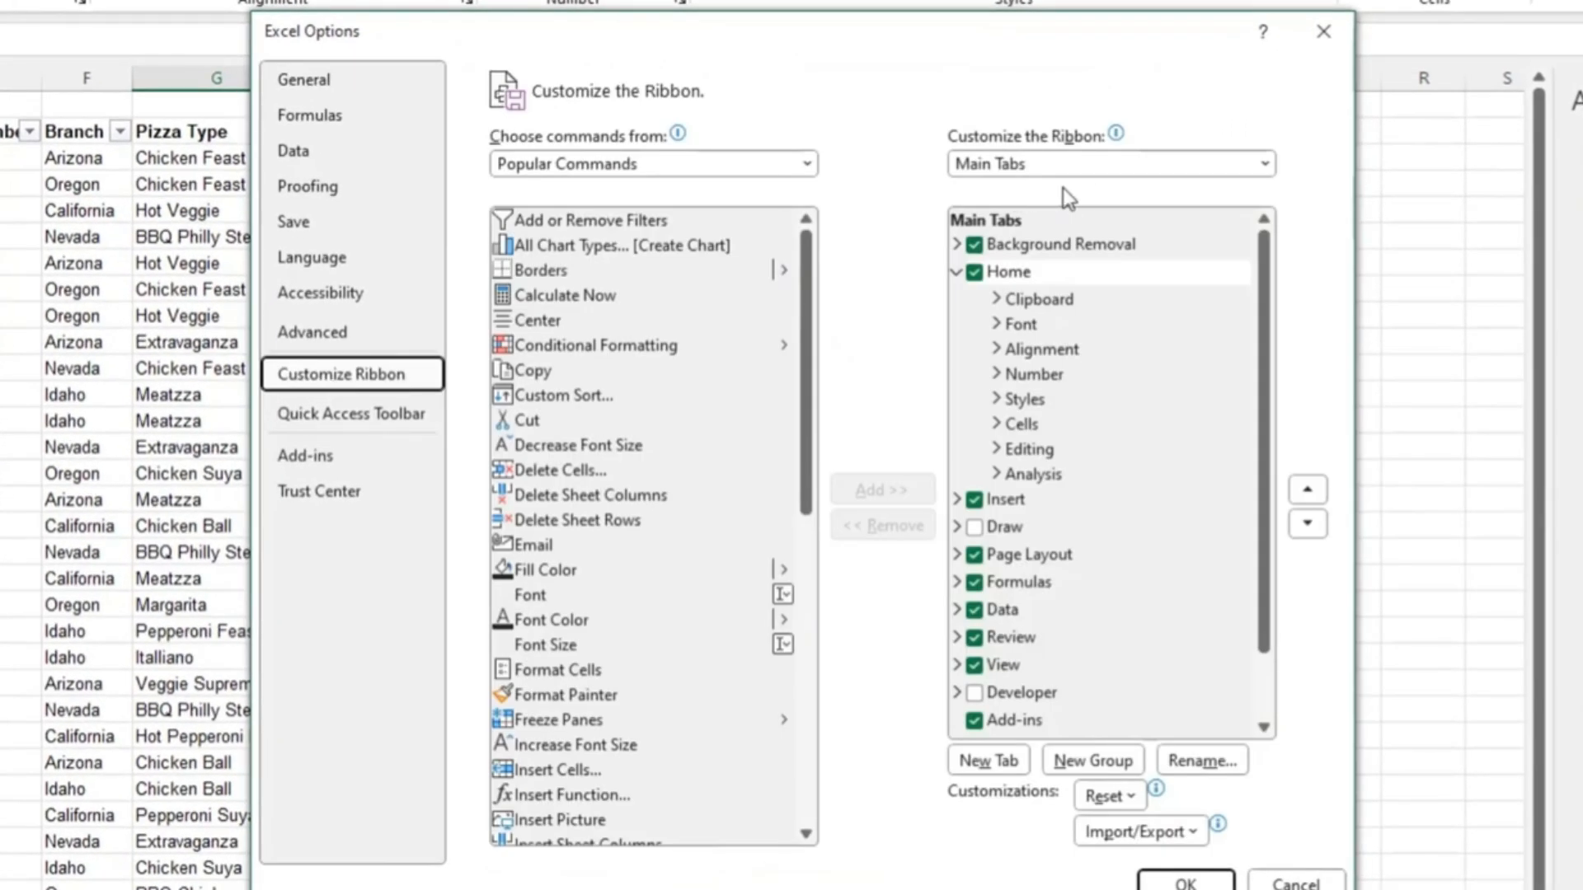
left_click(974, 693)
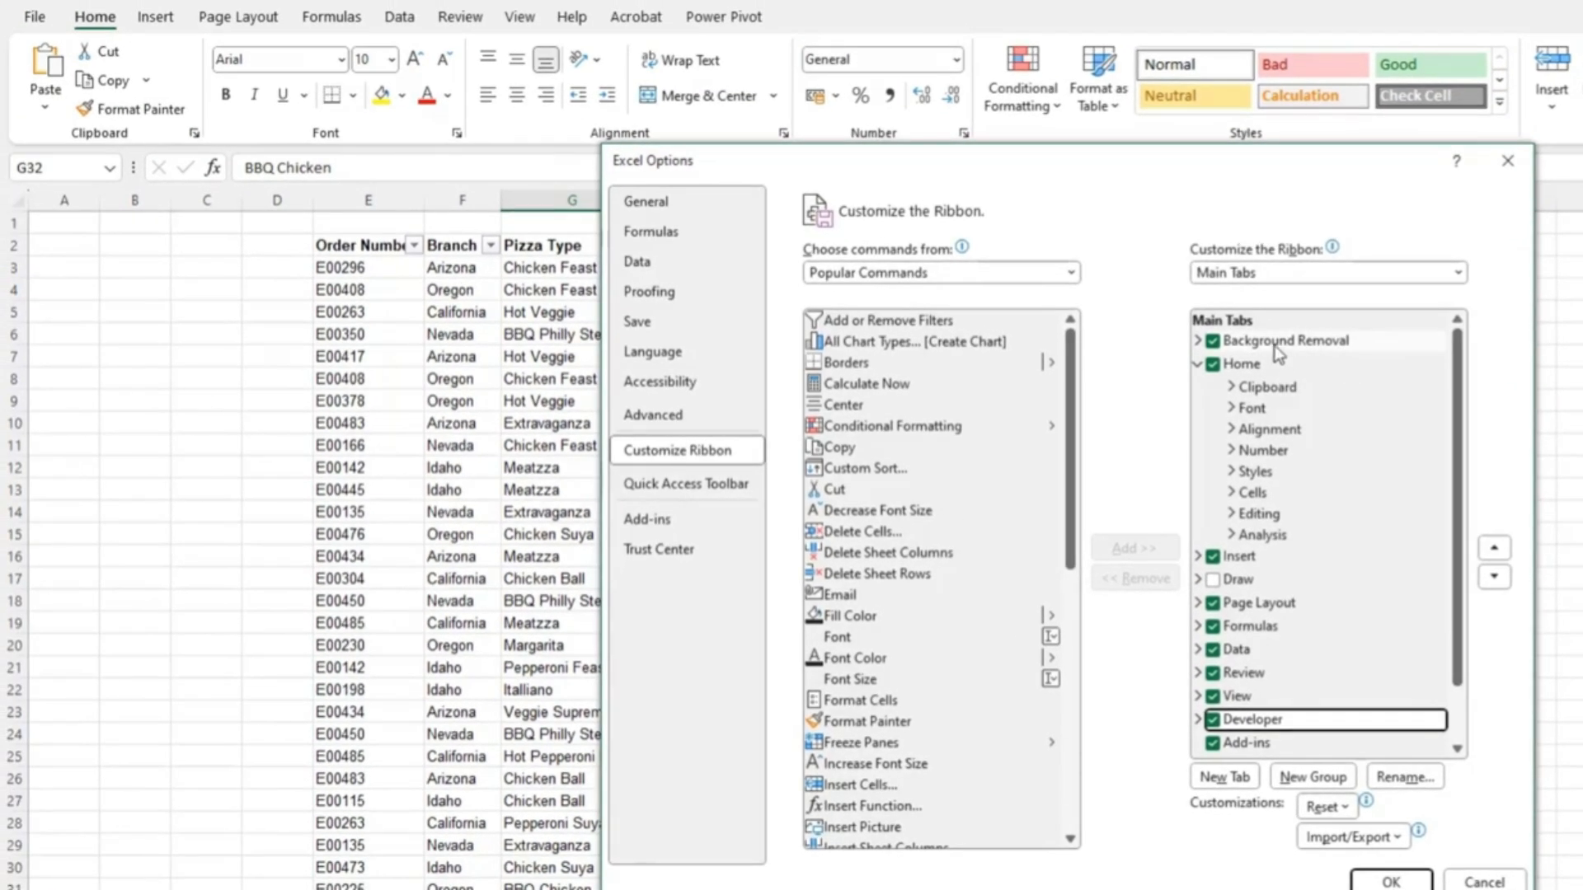
scroll(1459, 483, "down", 1)
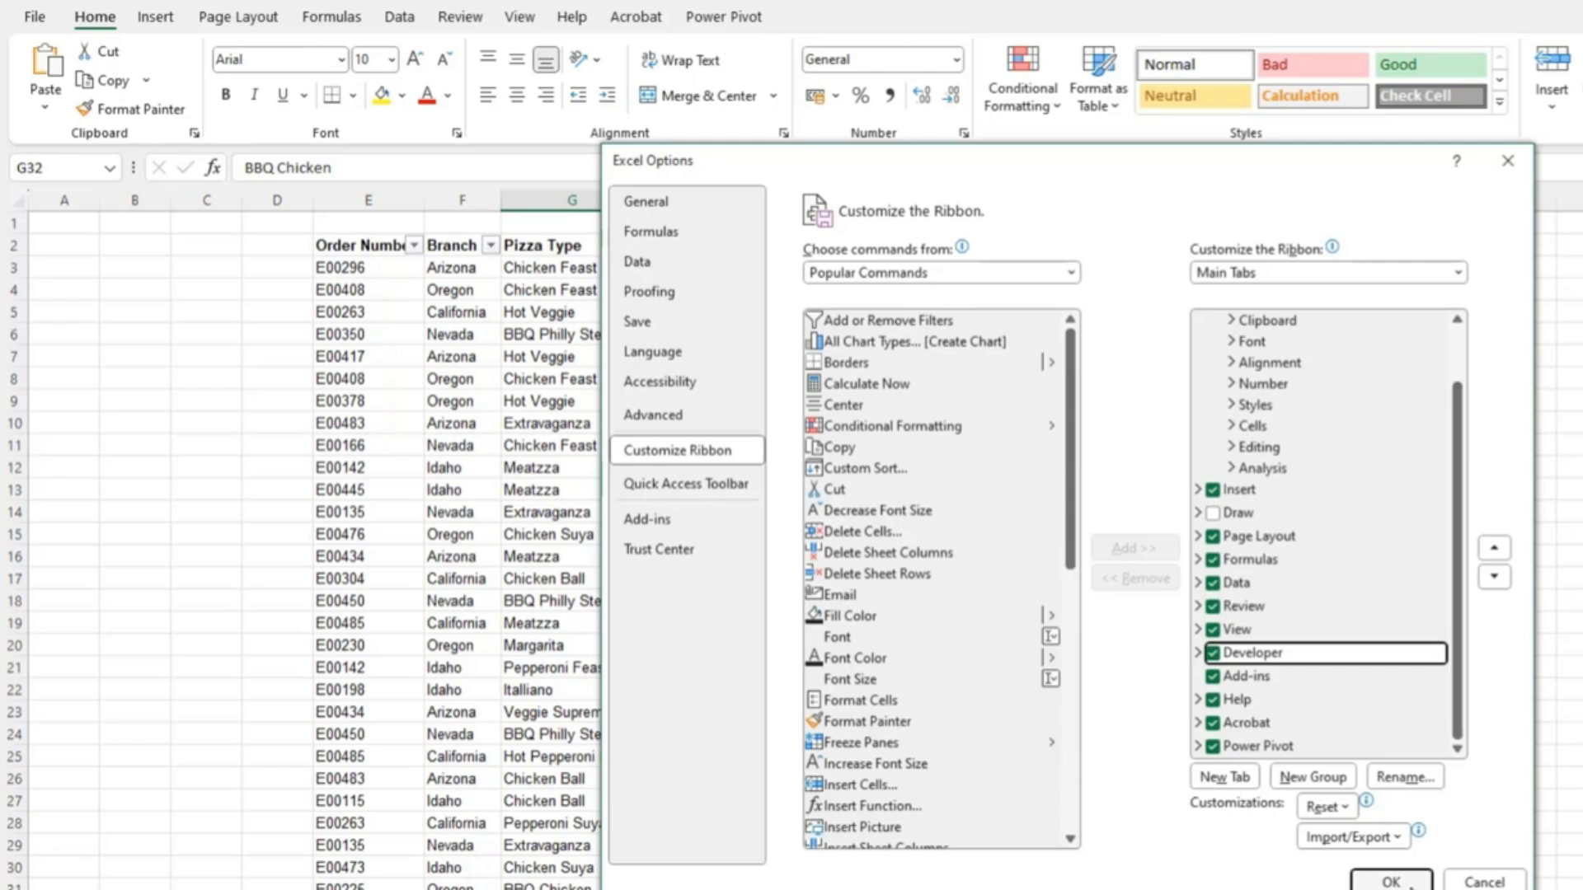
left_click(1393, 882)
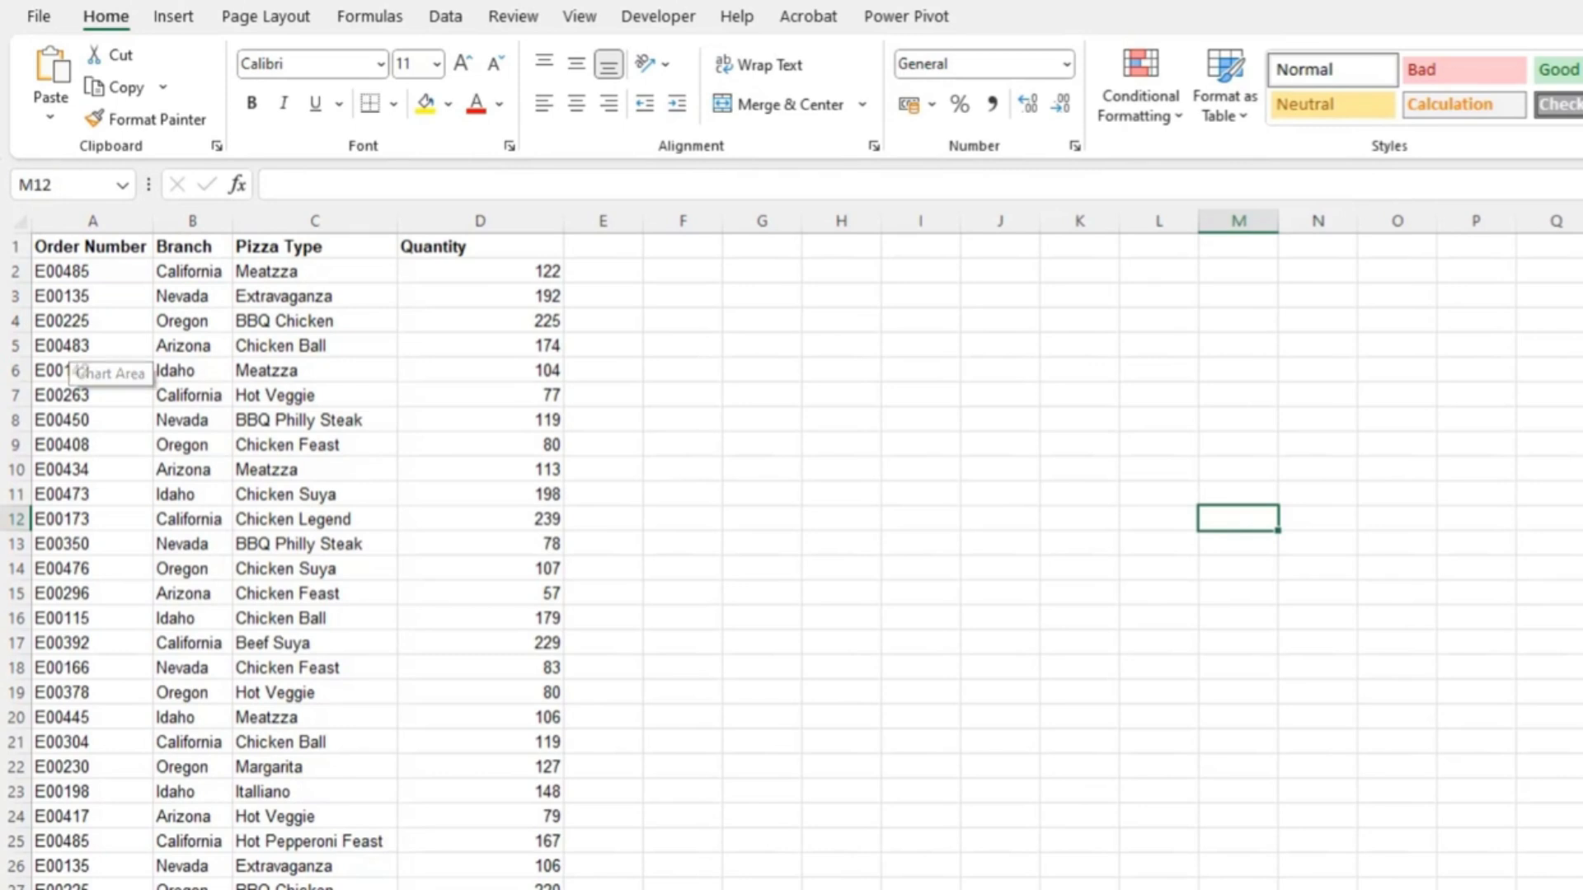
Open the list of available macros from the developer tools, look at it and close it
left_click(658, 20)
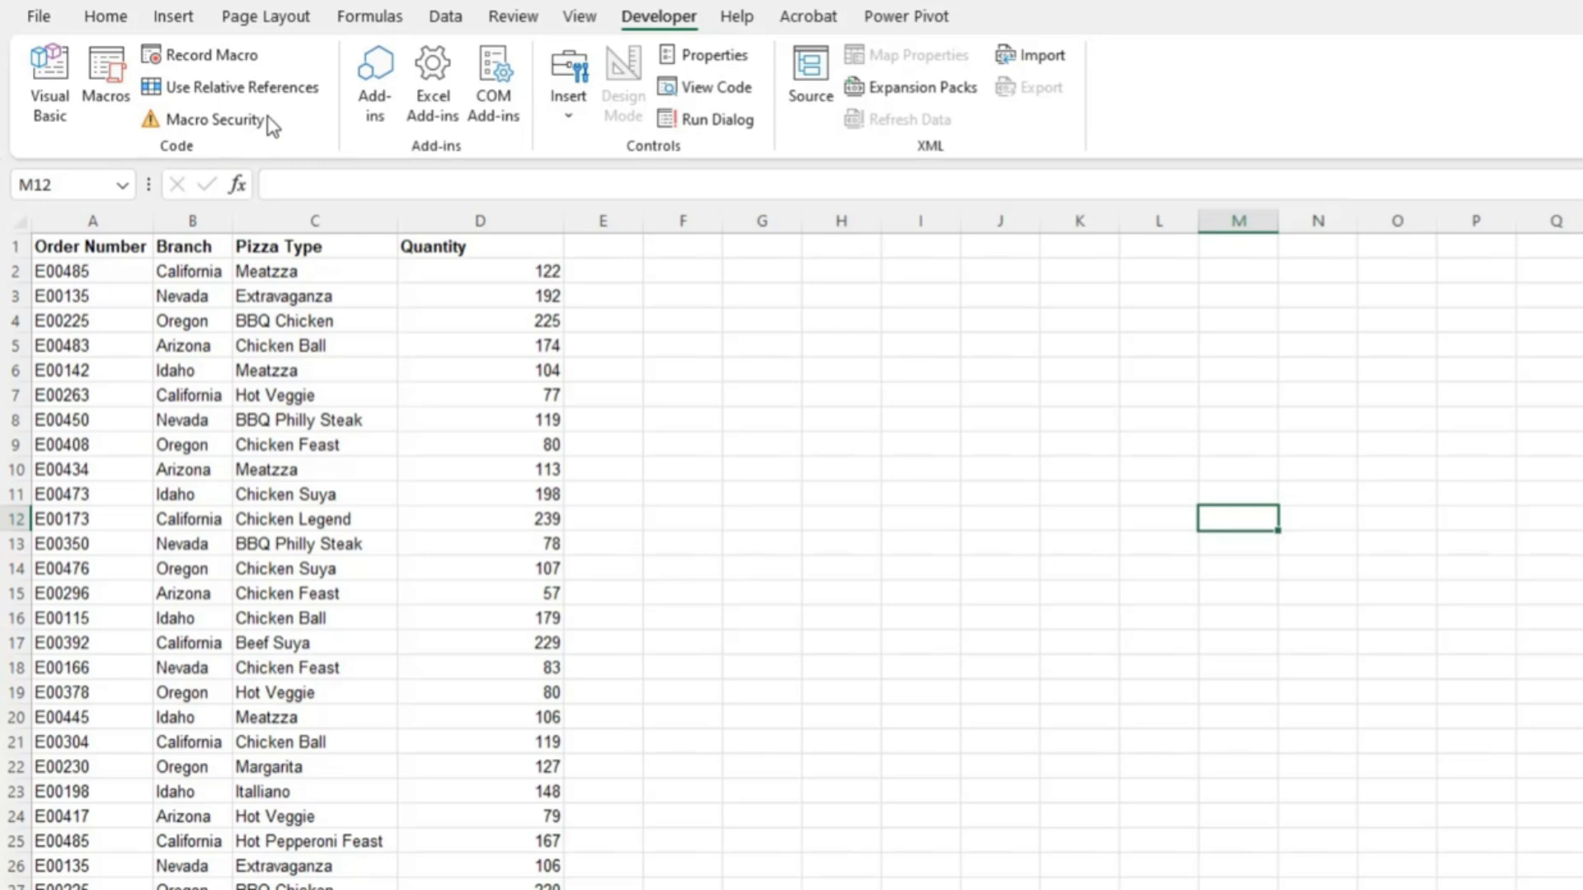
left_click(116, 85)
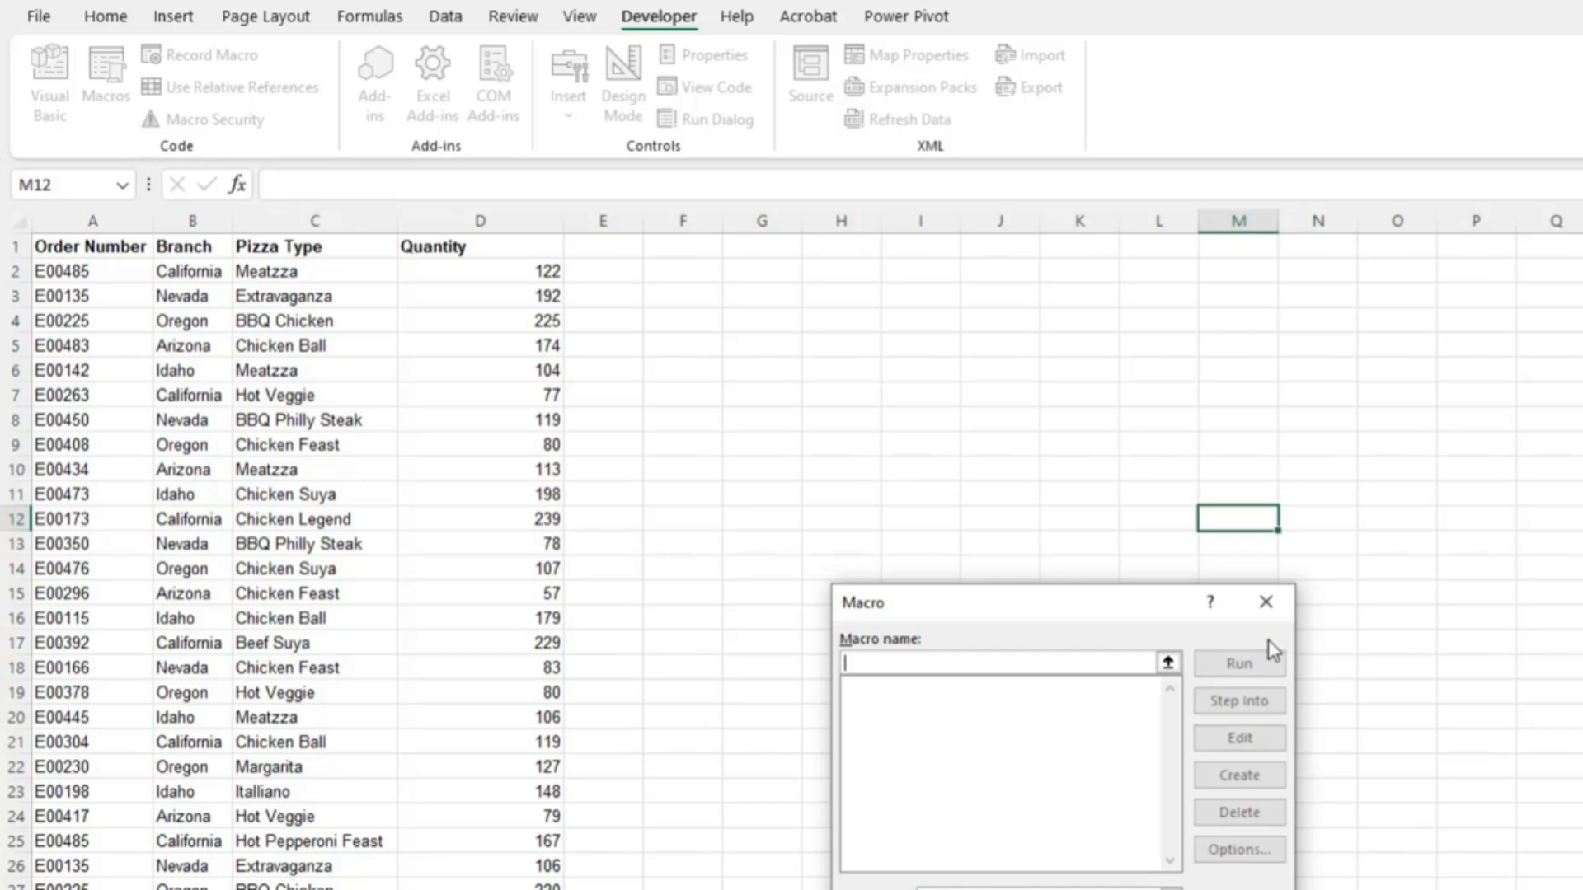
left_click(1266, 609)
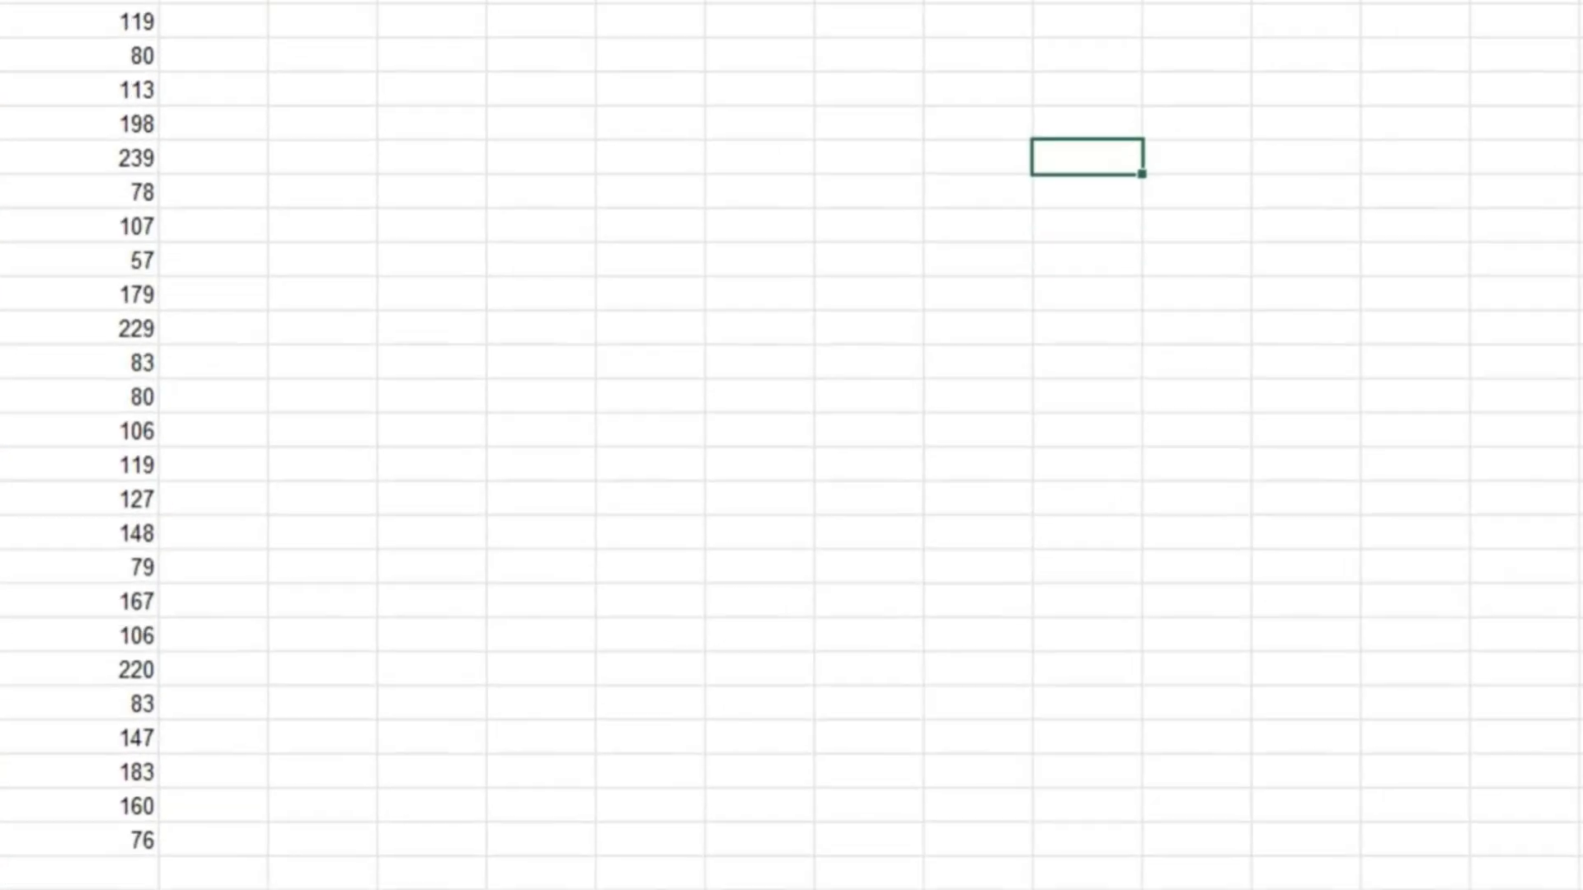
Begin setting up a macro recording named Format_Qty with the shortcut Ctrl+Shift+T
left_click(217, 62)
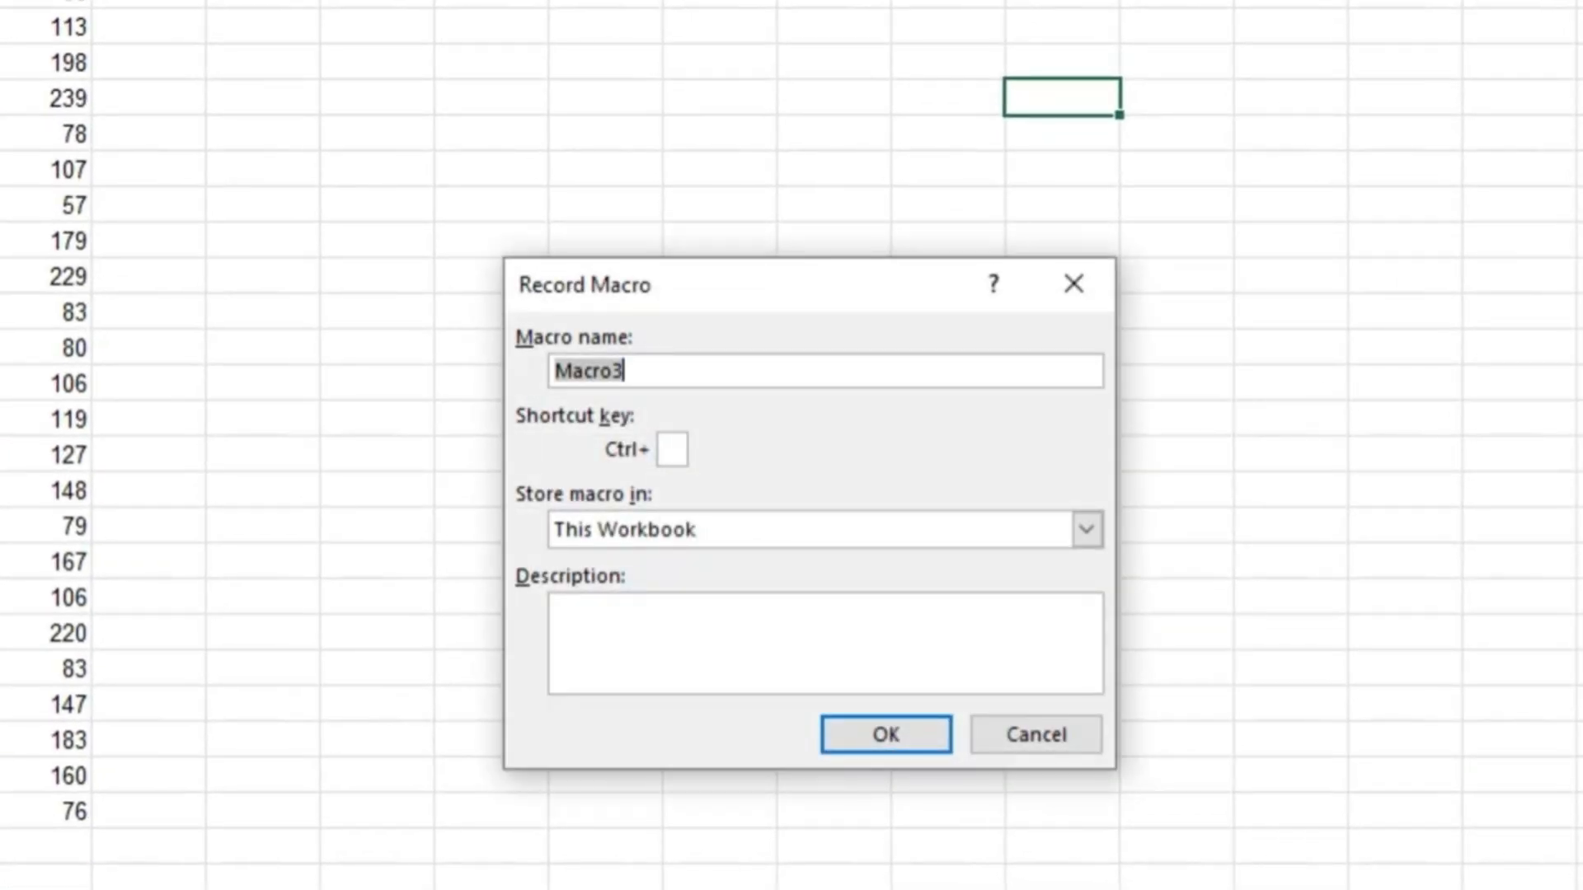
type("Form")
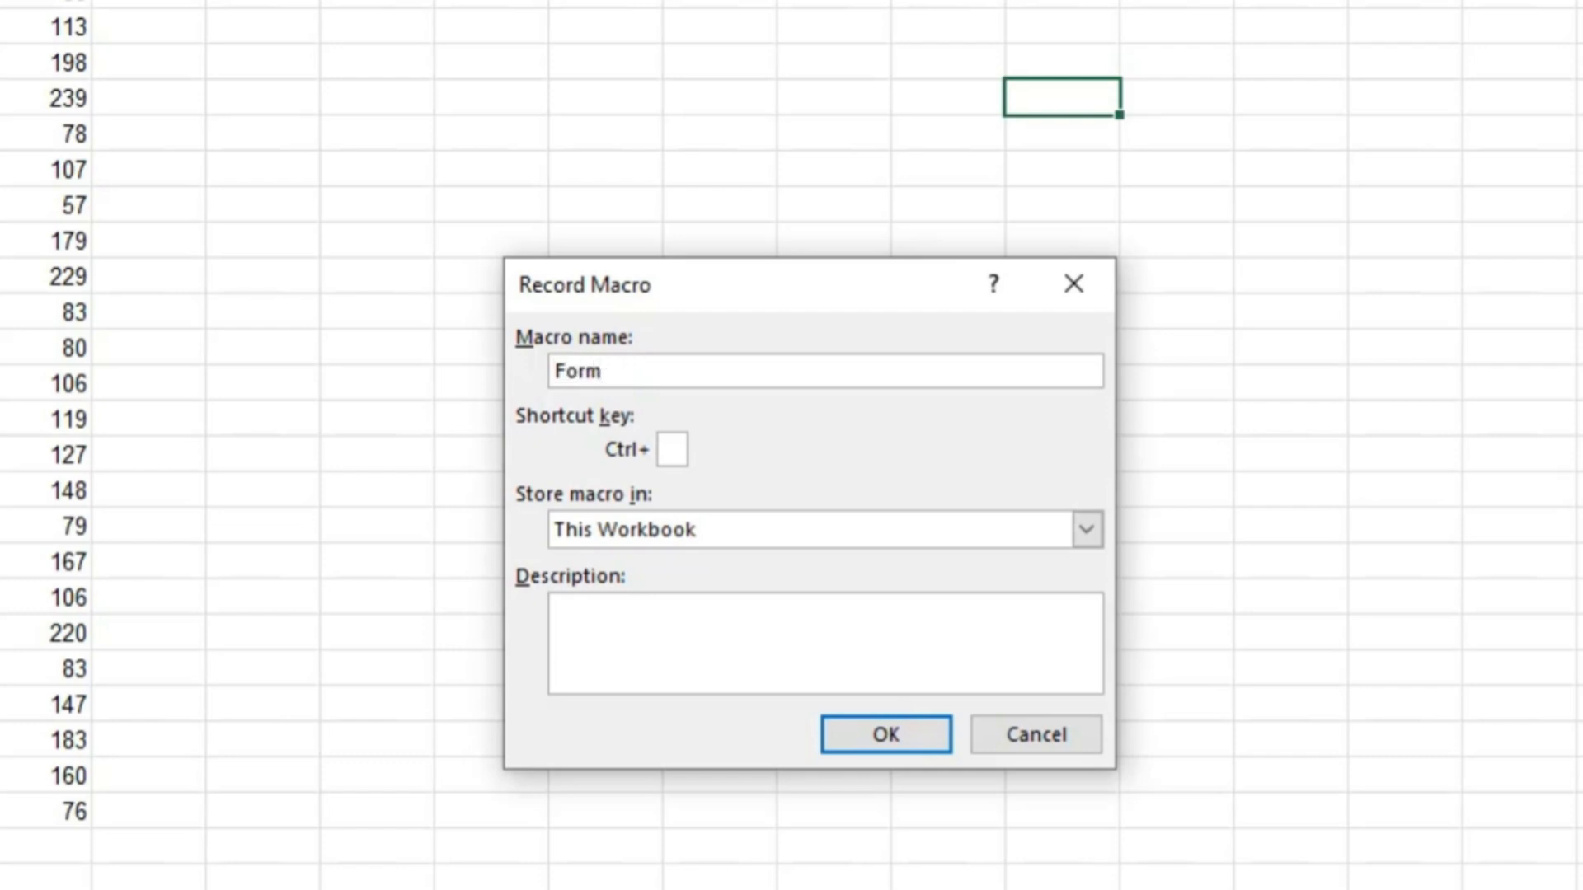
type("at_Qty")
left_click(671, 445)
type("t")
key("BackSpace")
type("T")
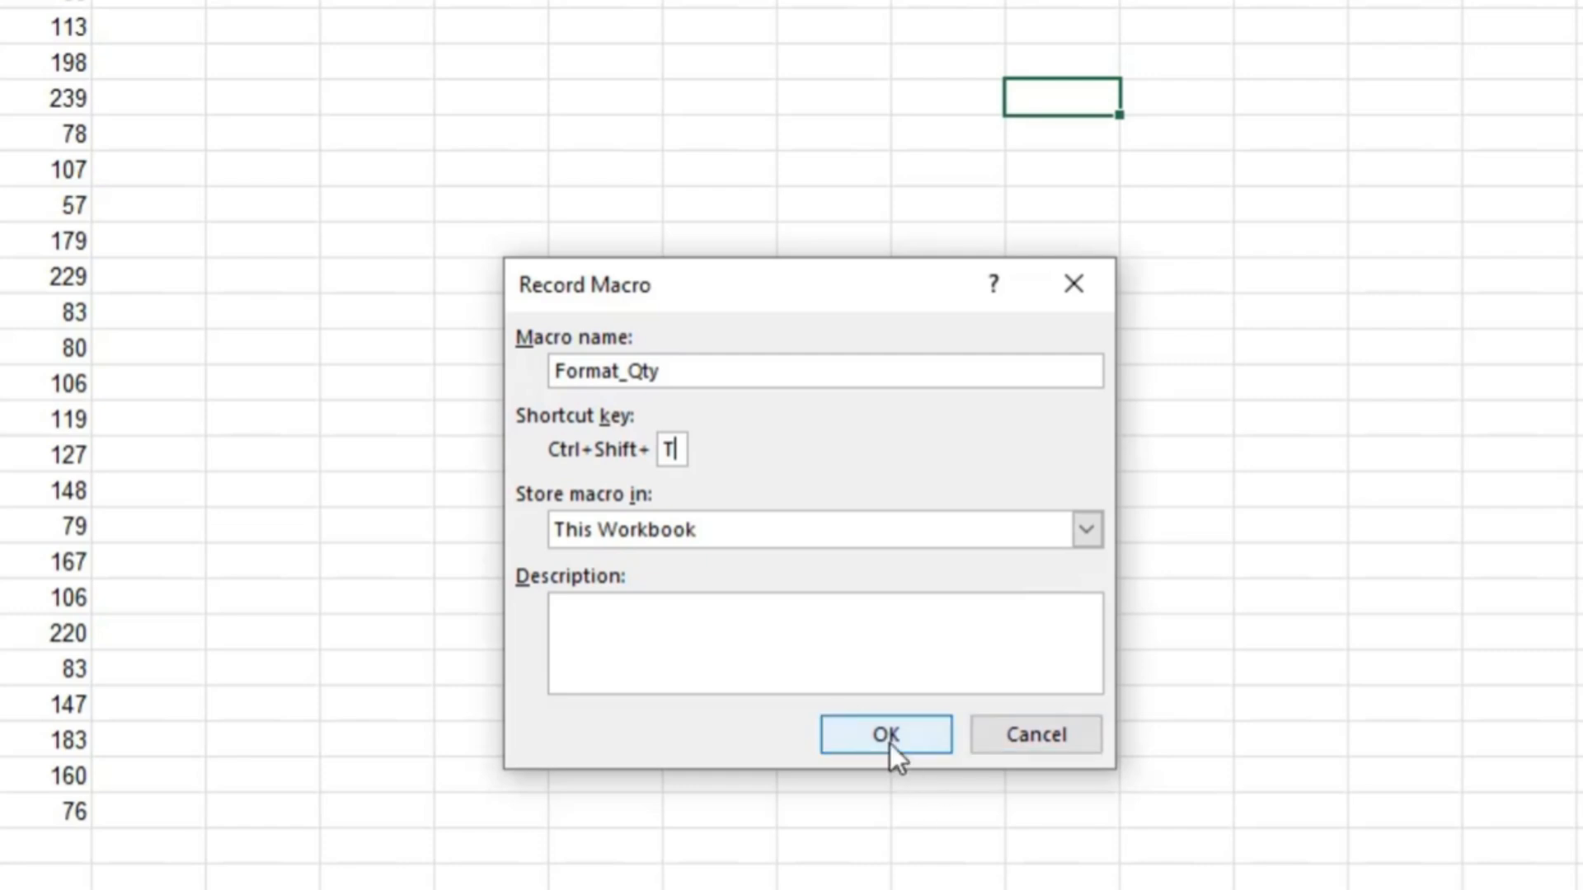
Enter the macro description "Color code cells for qty greater than 200" and start the recording
left_click(810, 642)
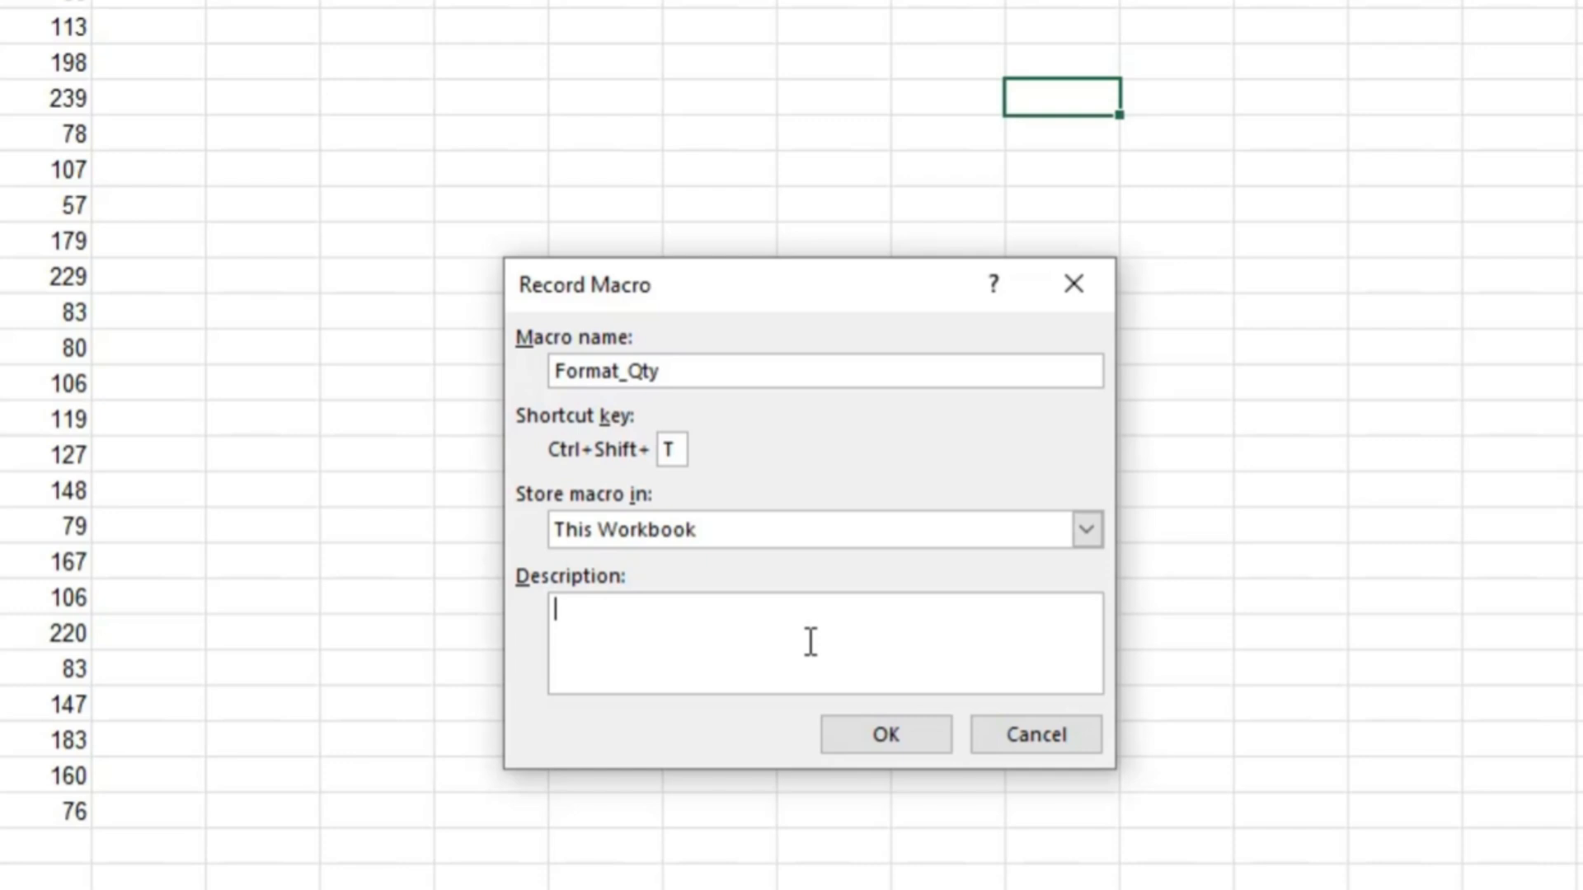
type("For")
key("BackSpace")
key("BackSpace")
key("BackSpace")
type("Color code cells")
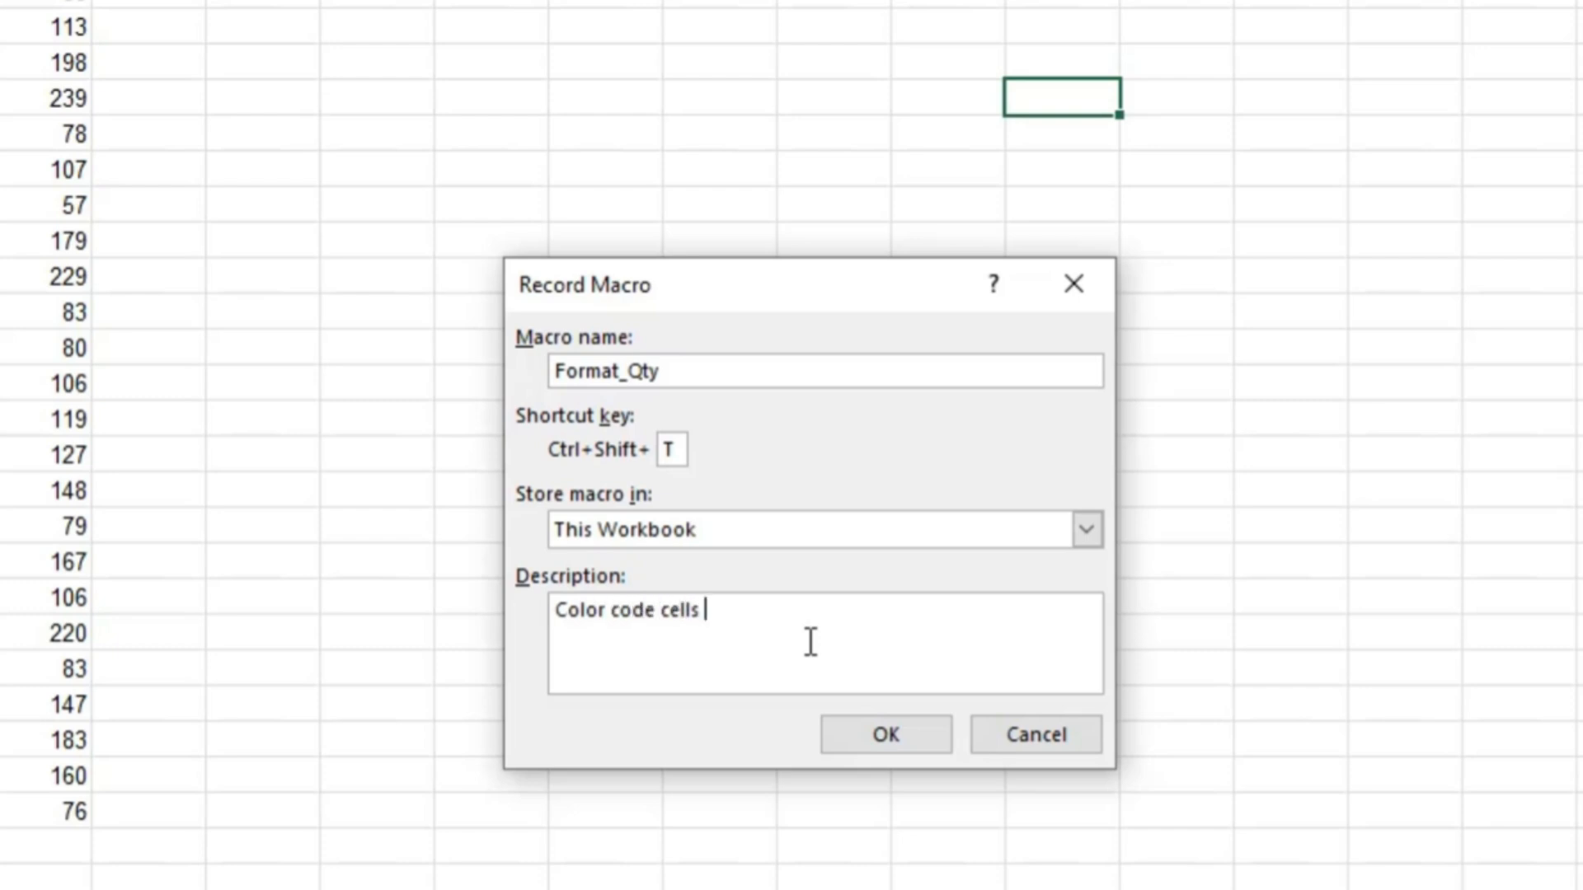
type(" for qty greater than 200")
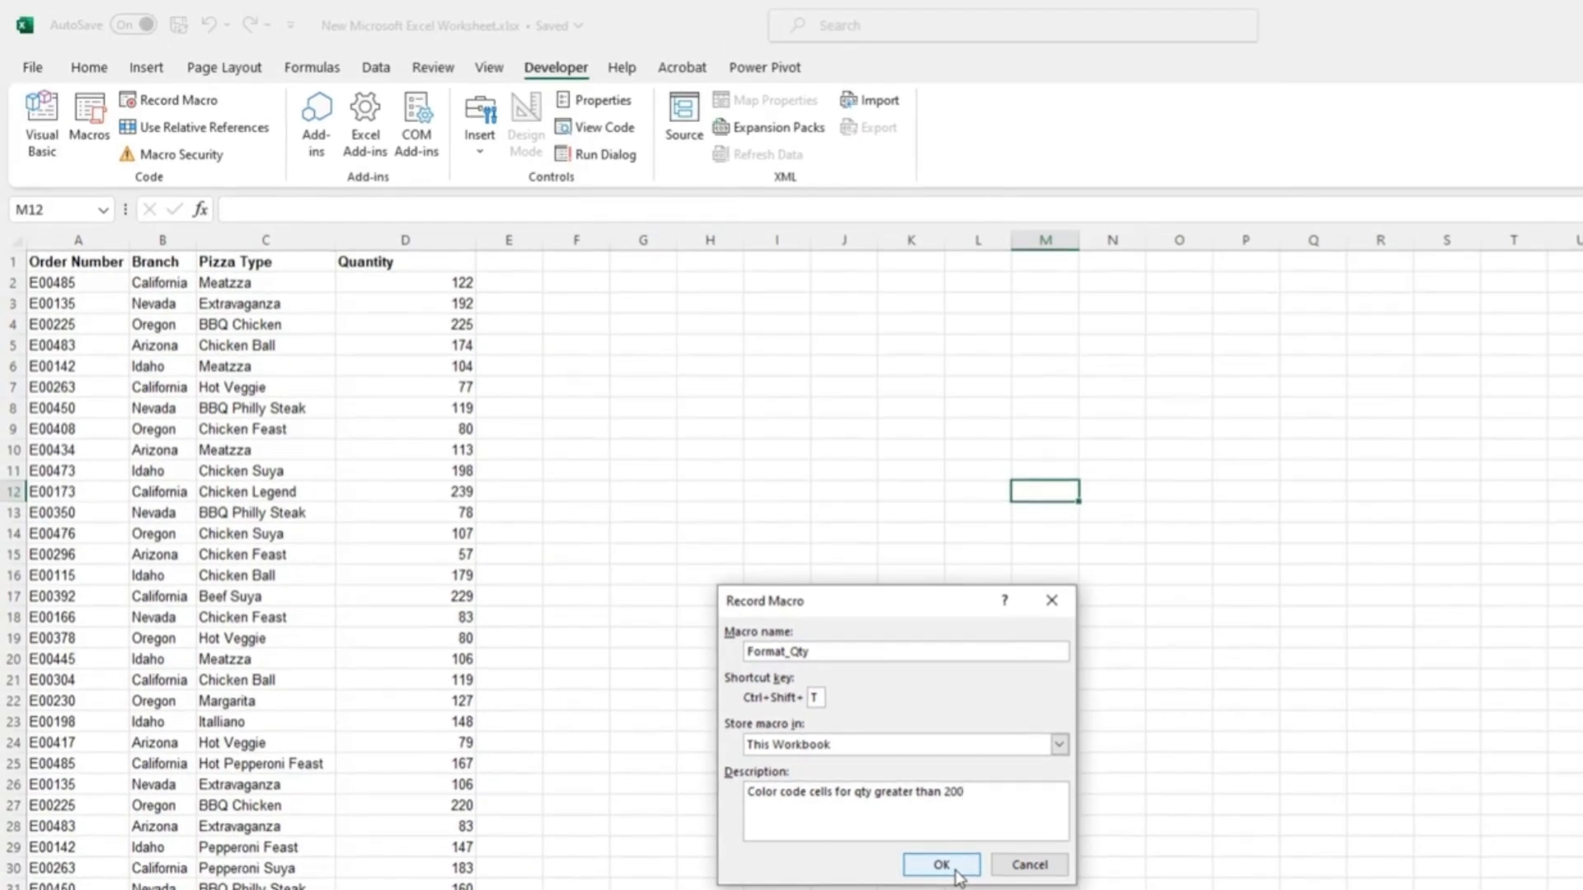
left_click(954, 872)
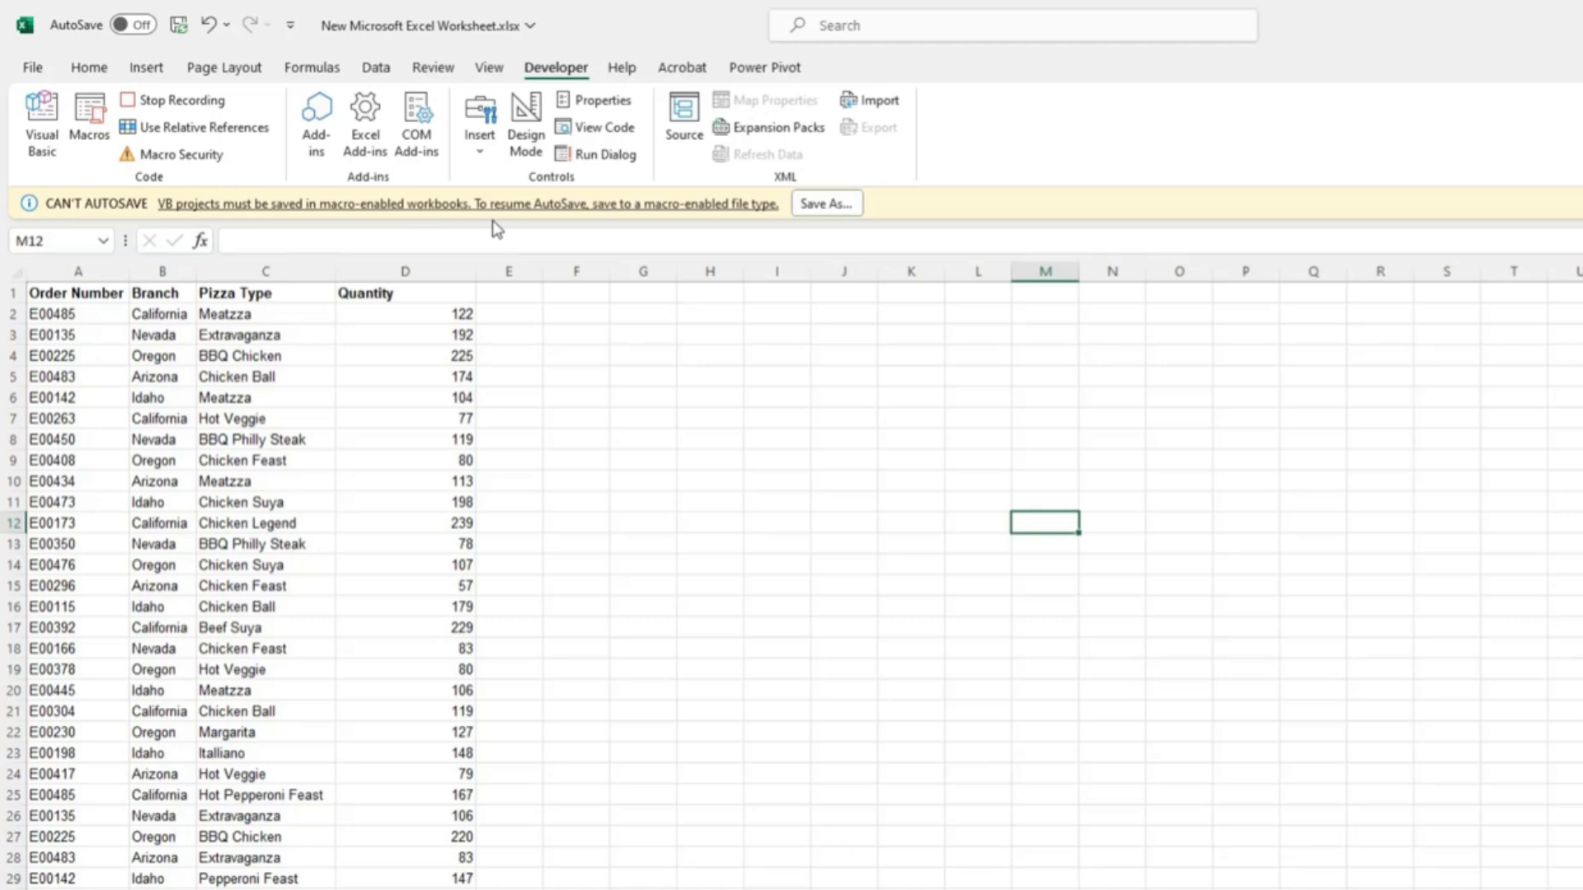
Save the workbook under its current name as an Excel Macro-Enabled Workbook (*.xlsm)
left_click(33, 69)
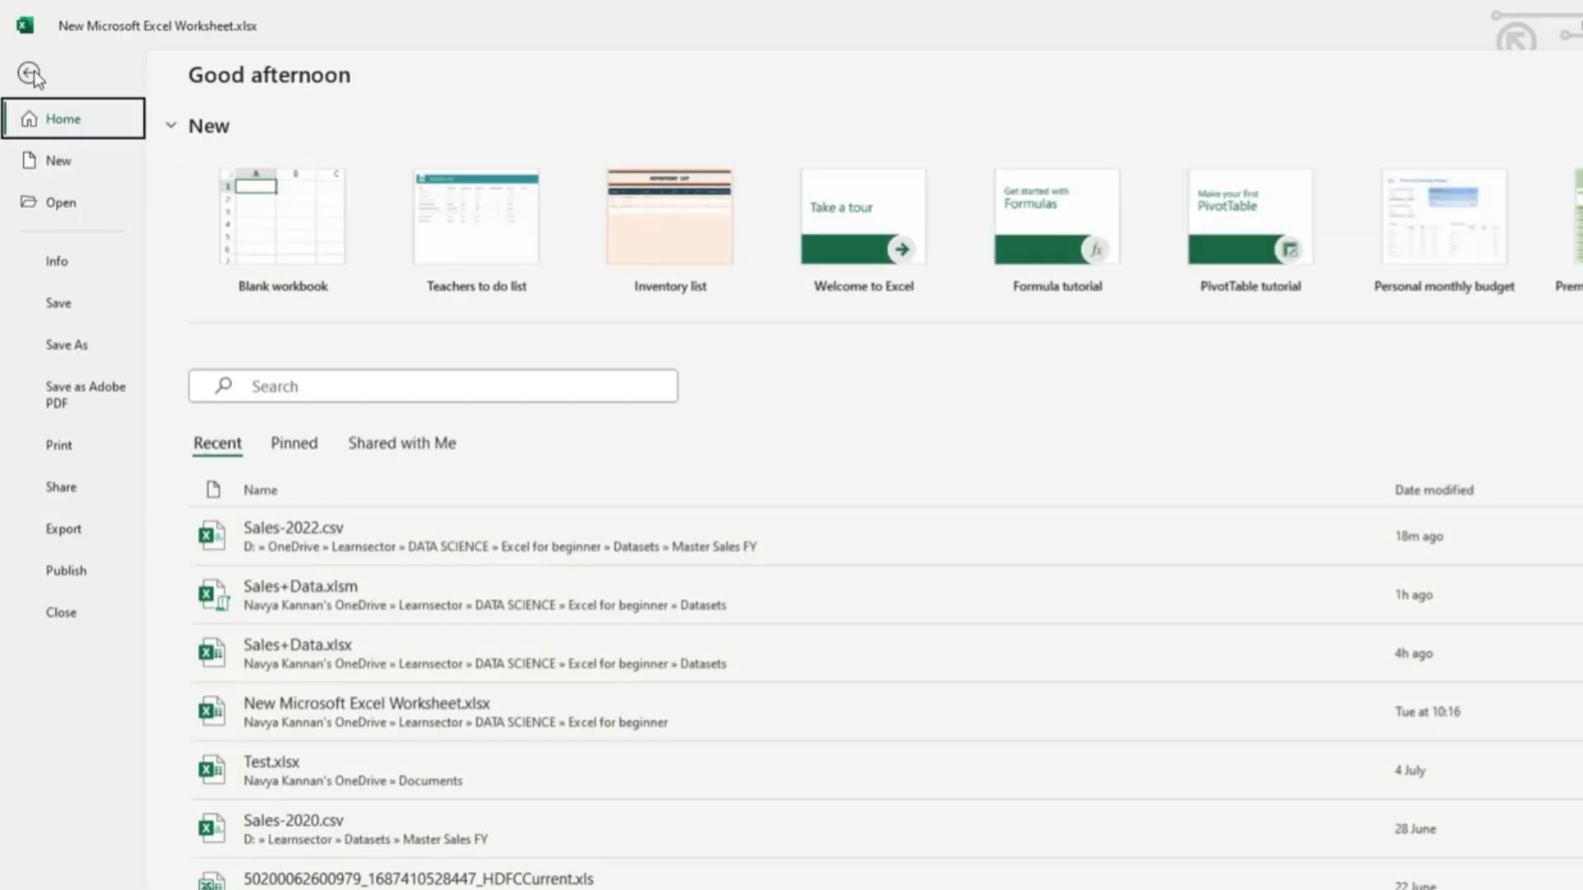
left_click(76, 345)
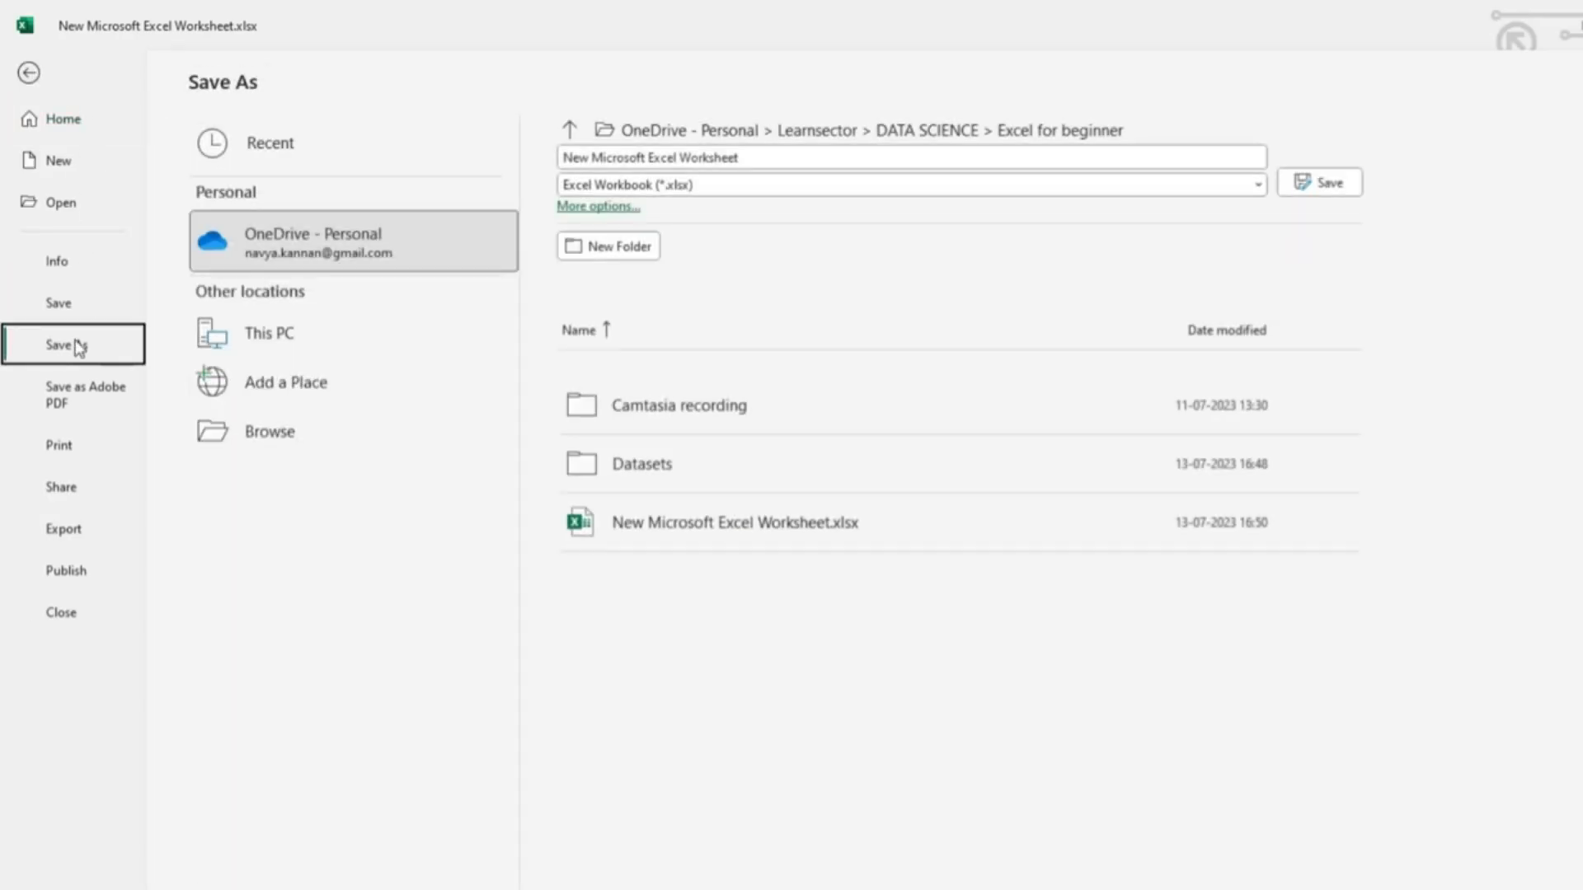
left_click(706, 189)
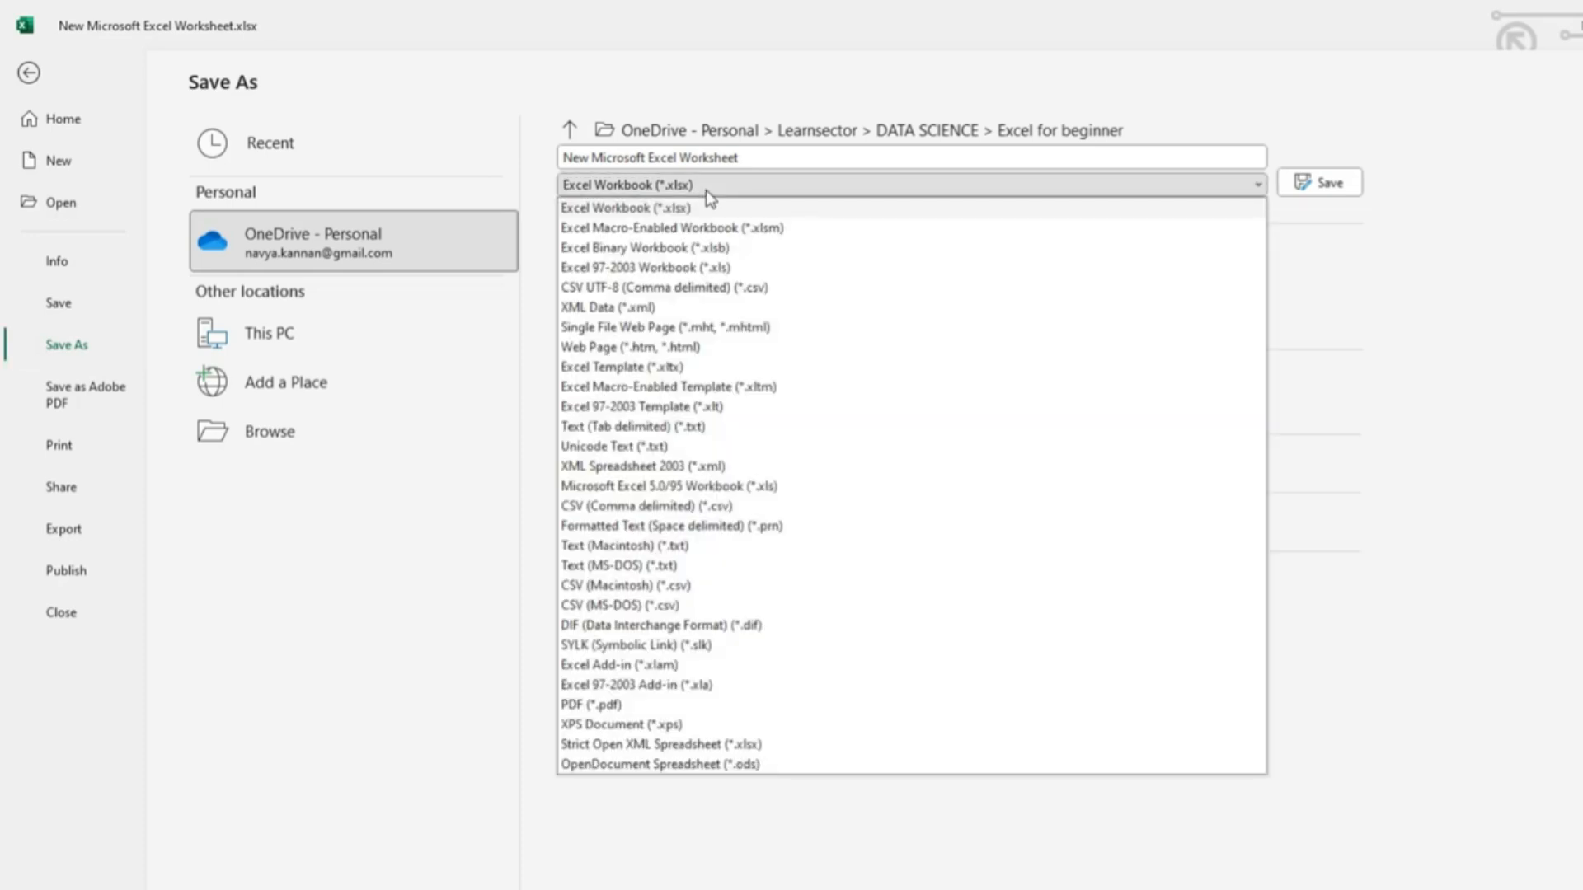
left_click(691, 230)
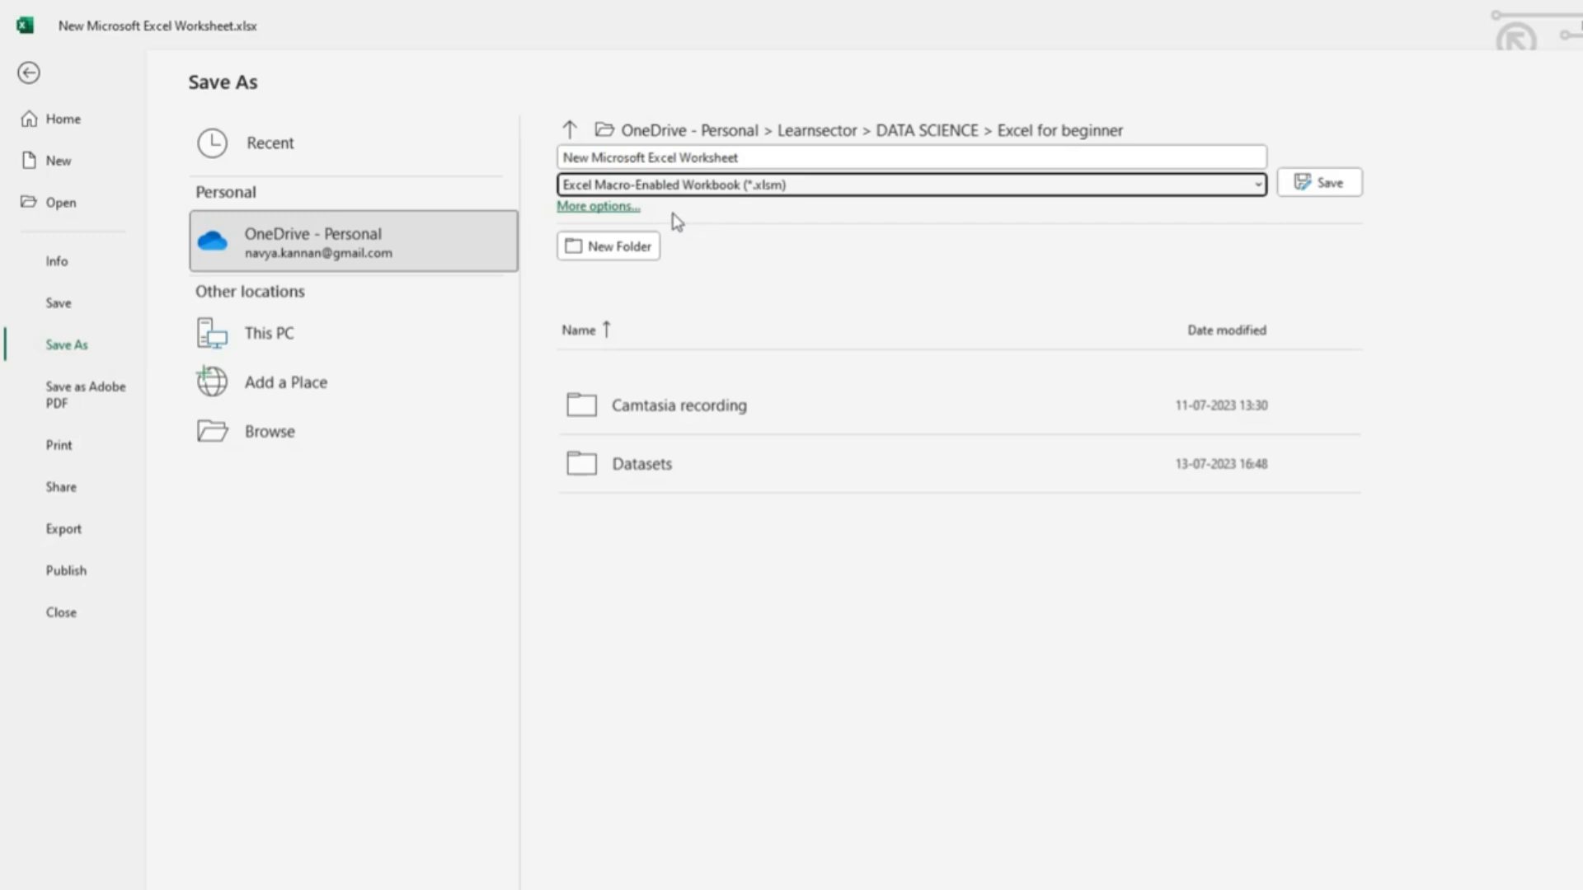
left_click(1325, 198)
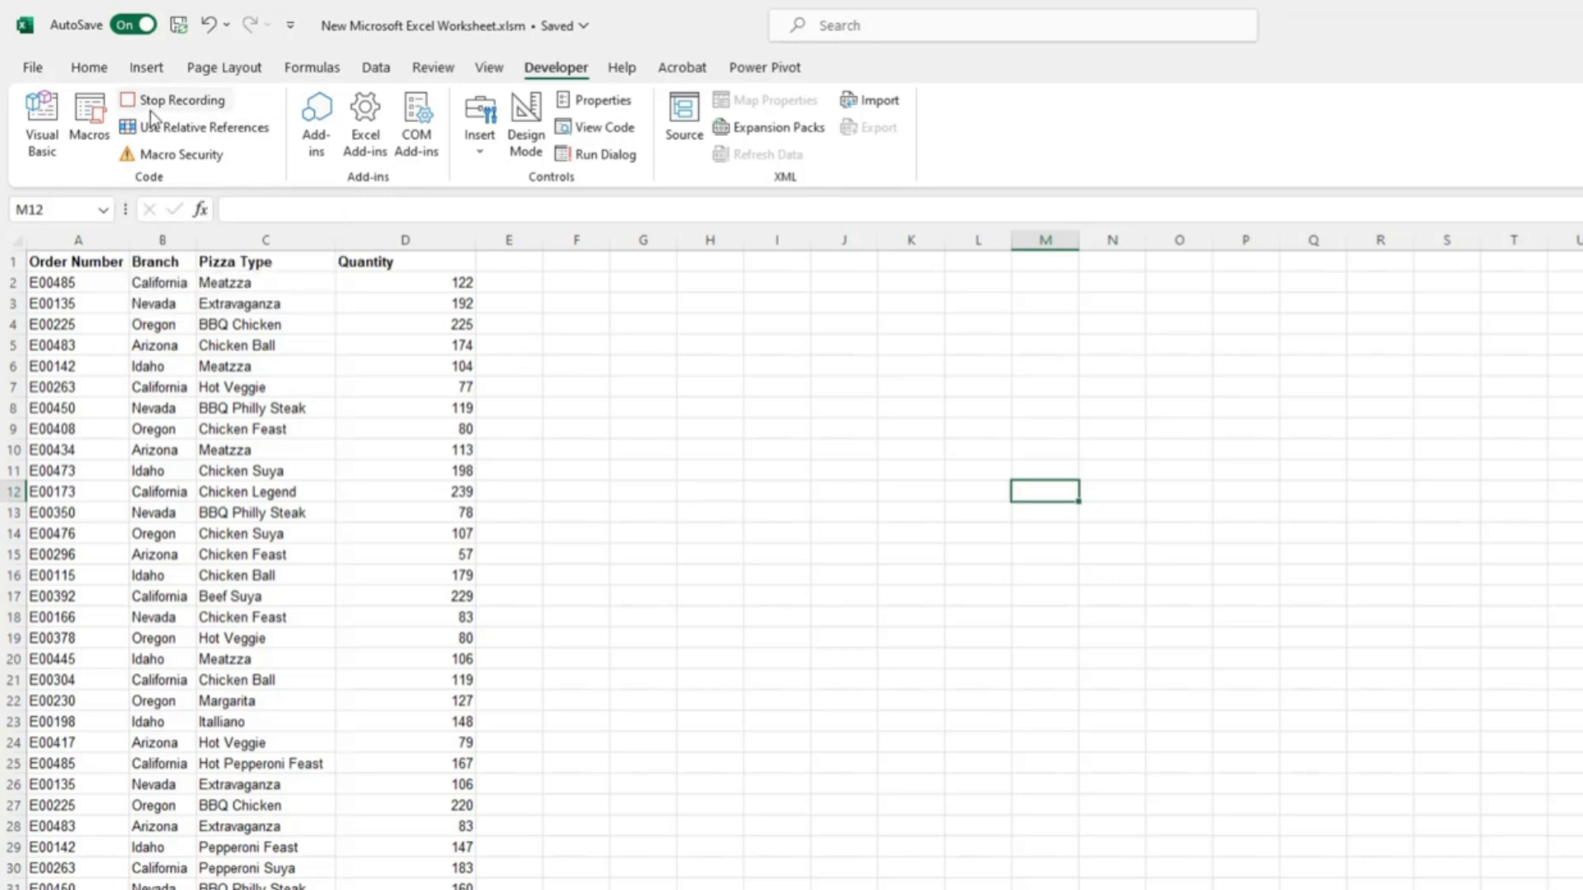
Apply conditional formatting to the Quantity column, highlighting values greater than 200 with Light Red Fill with Dark Red Text
left_click(434, 227)
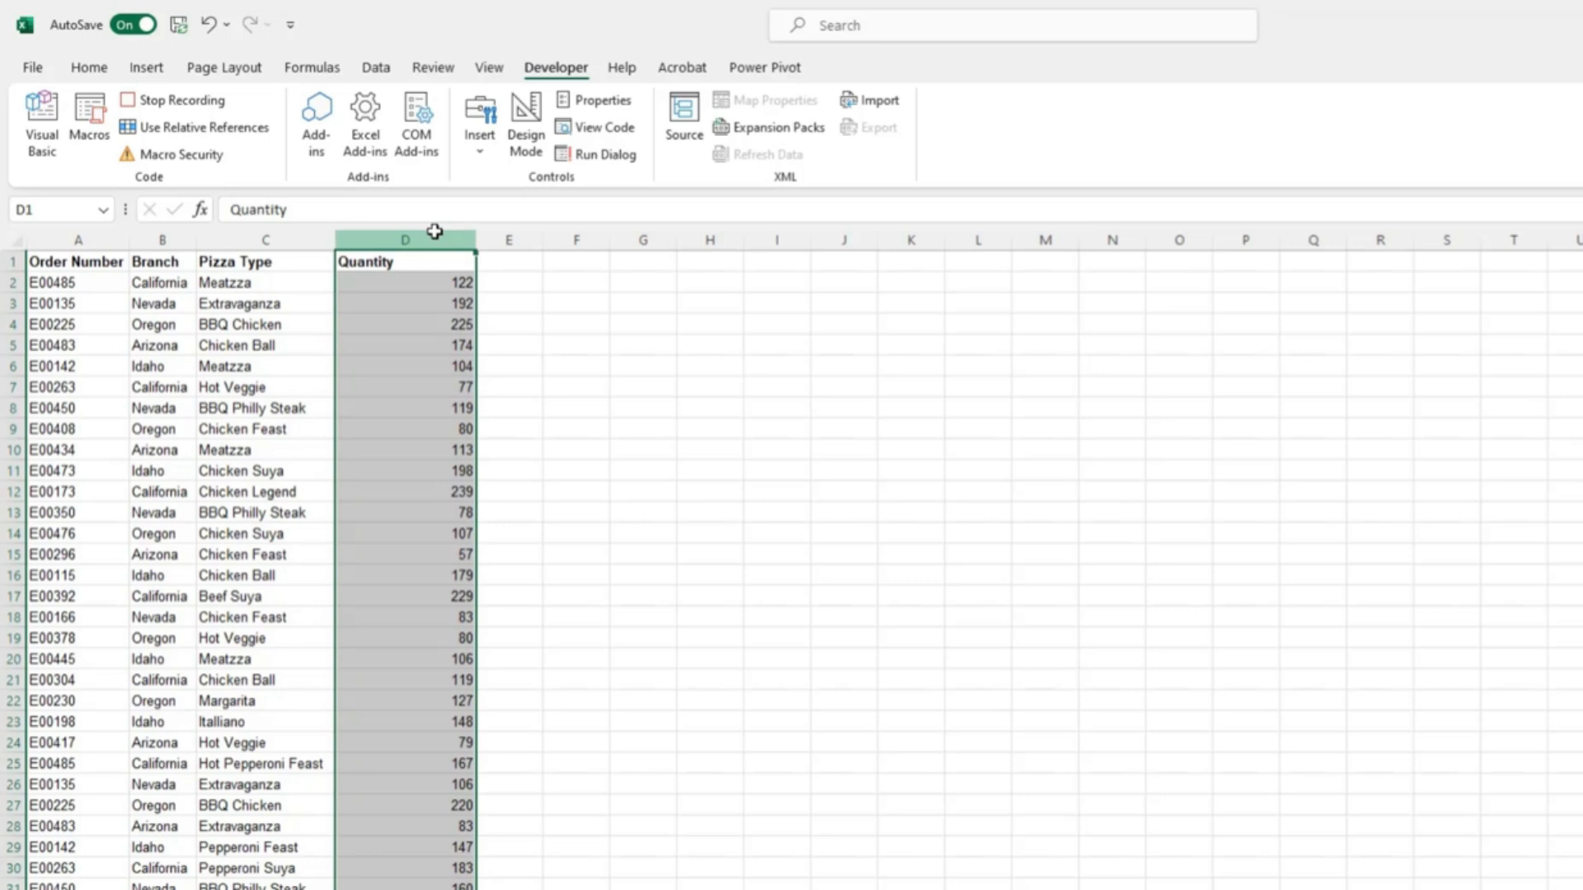
left_click(101, 76)
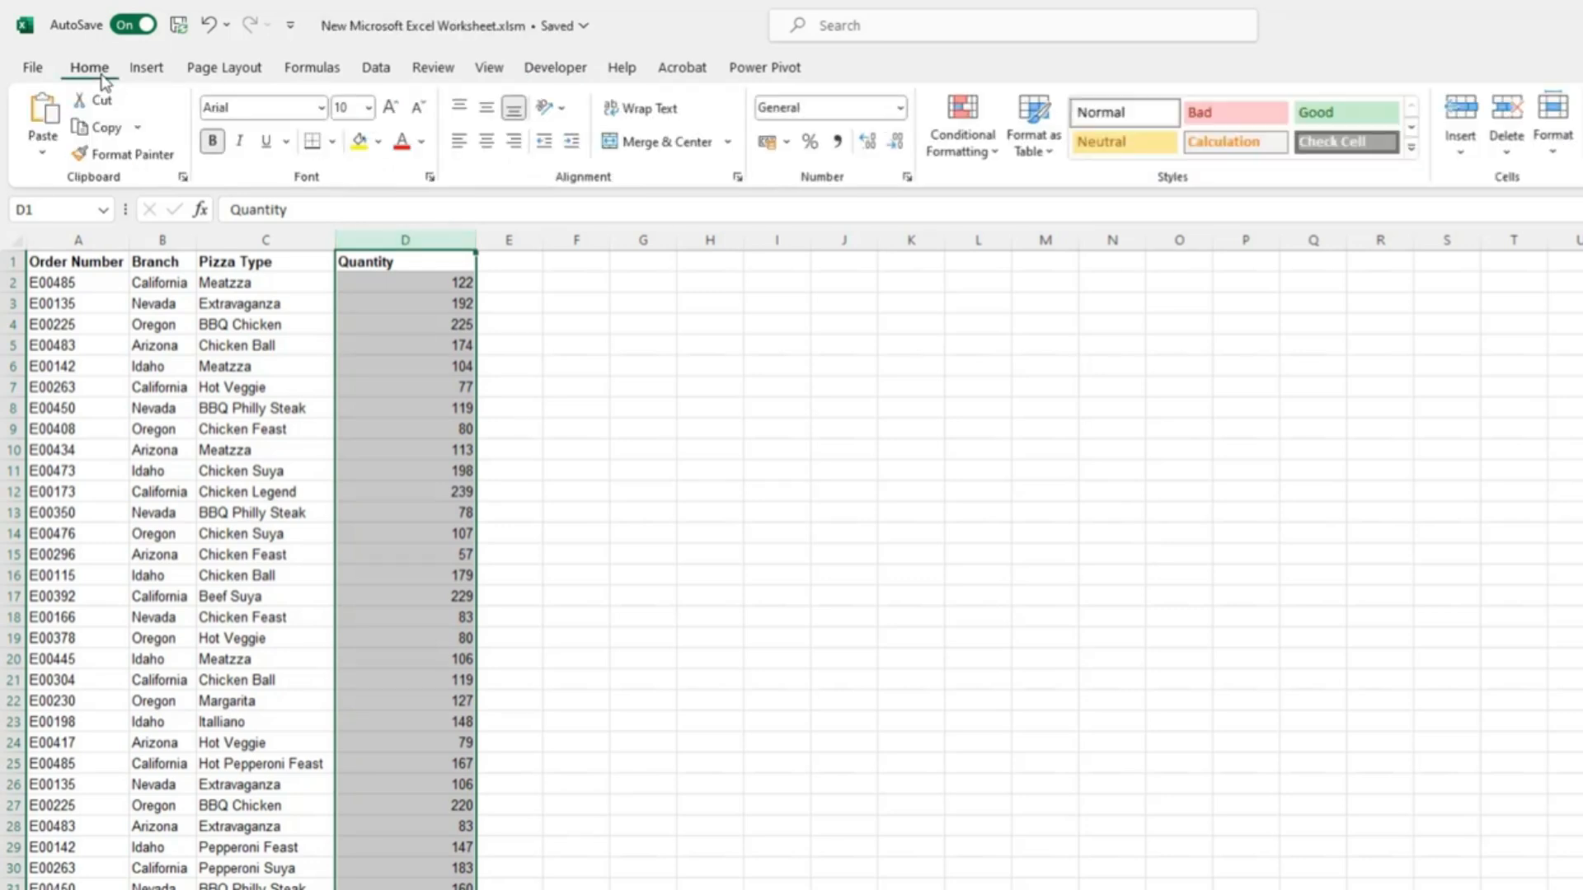
left_click(993, 152)
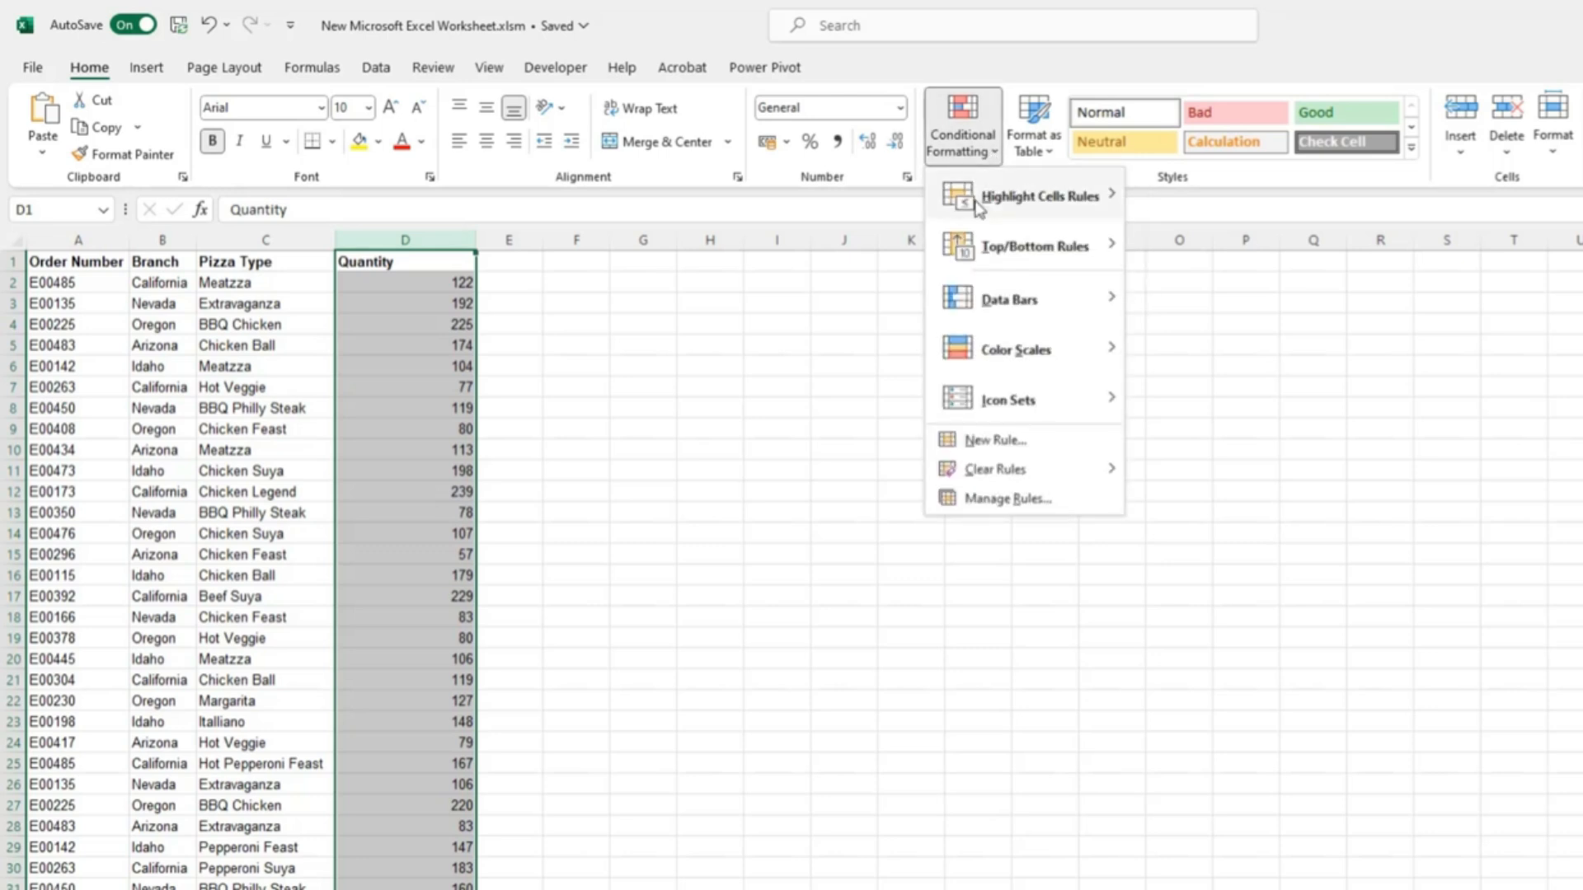
mouse_move(977, 206)
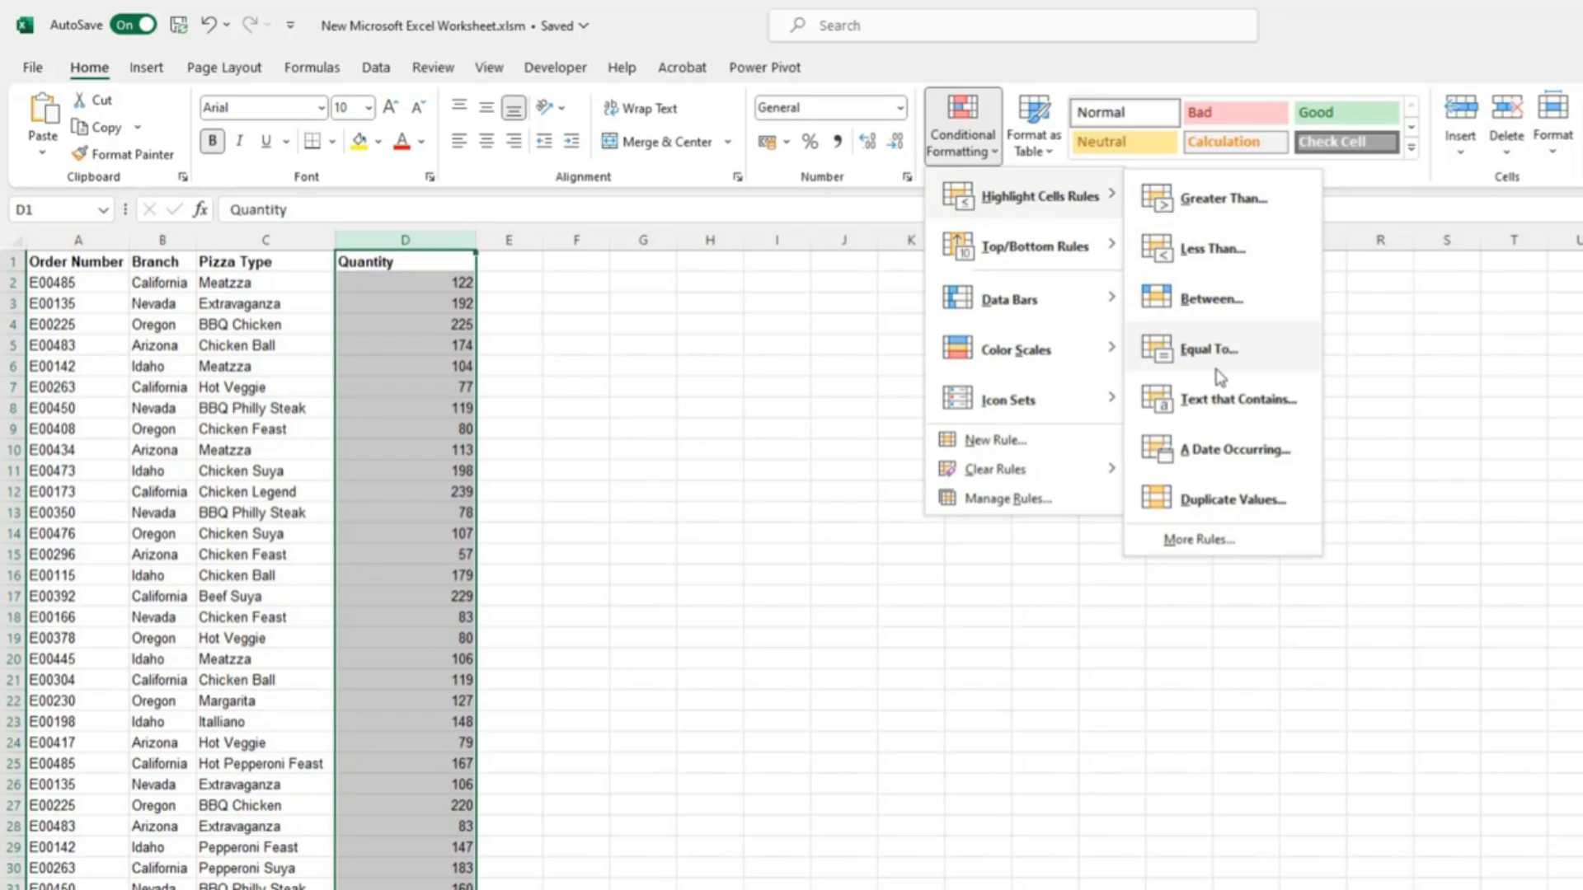
left_click(1221, 216)
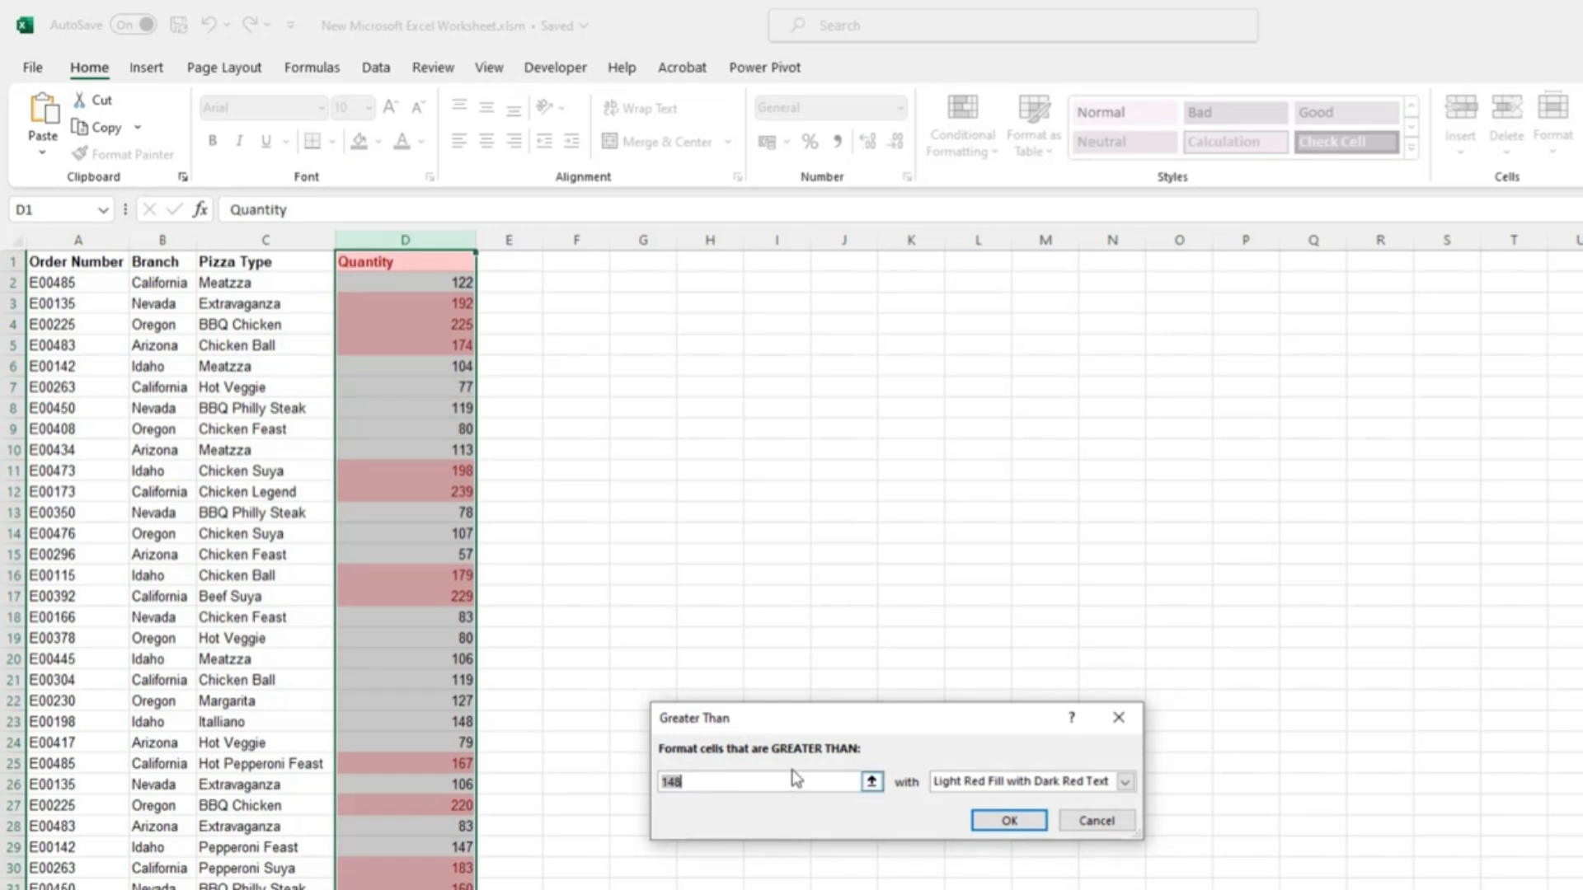
type("200")
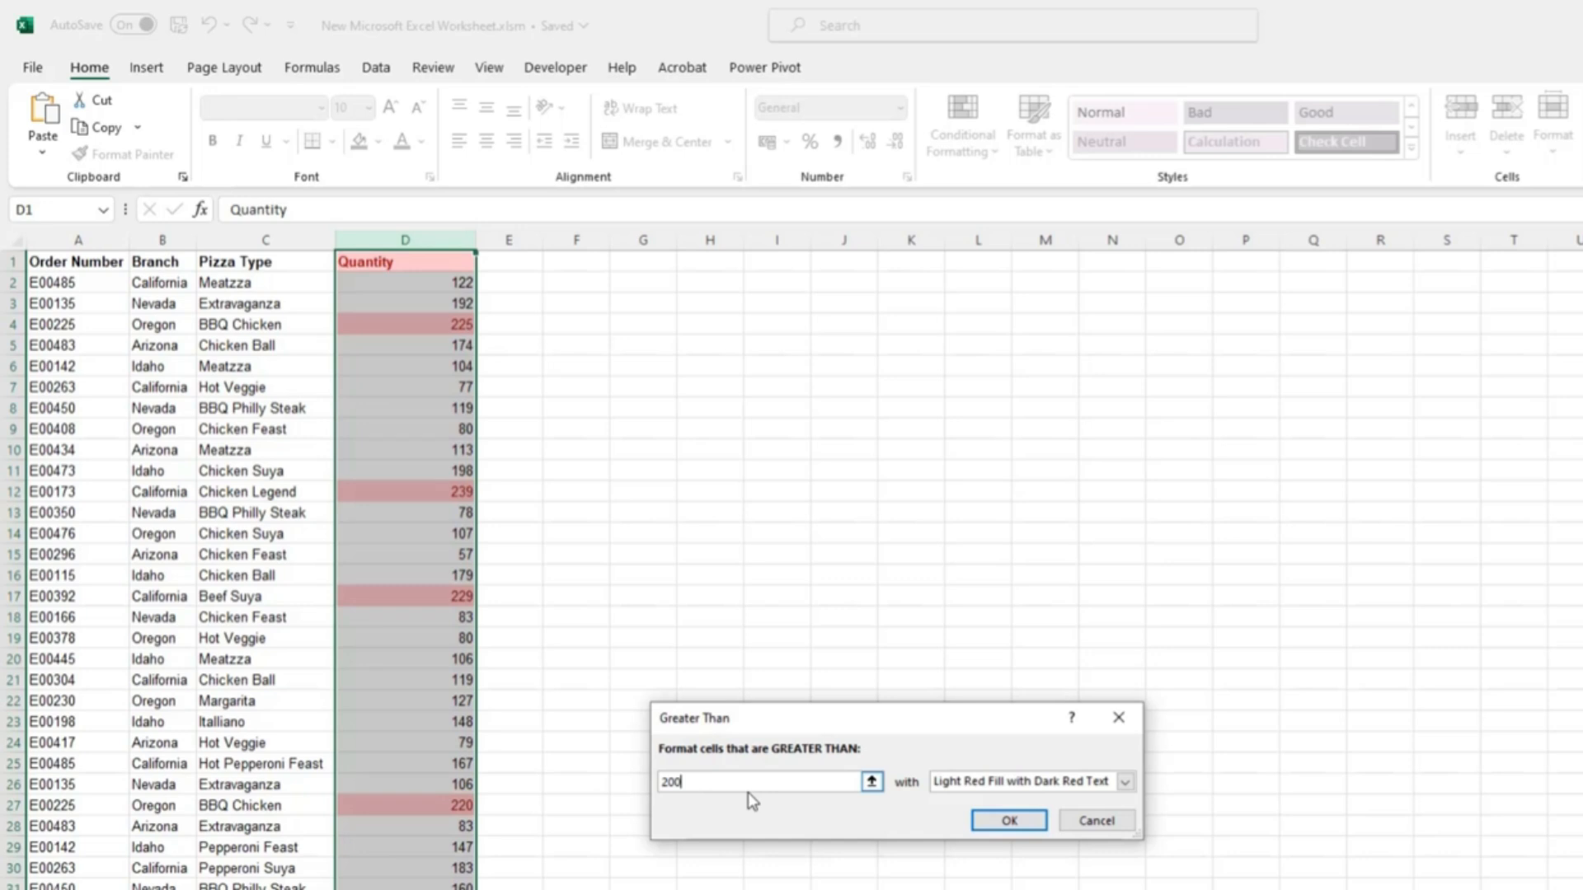
left_click(1126, 783)
left_click(1022, 800)
left_click(1025, 826)
Select cell E12 and stop recording the macro
left_click(531, 497)
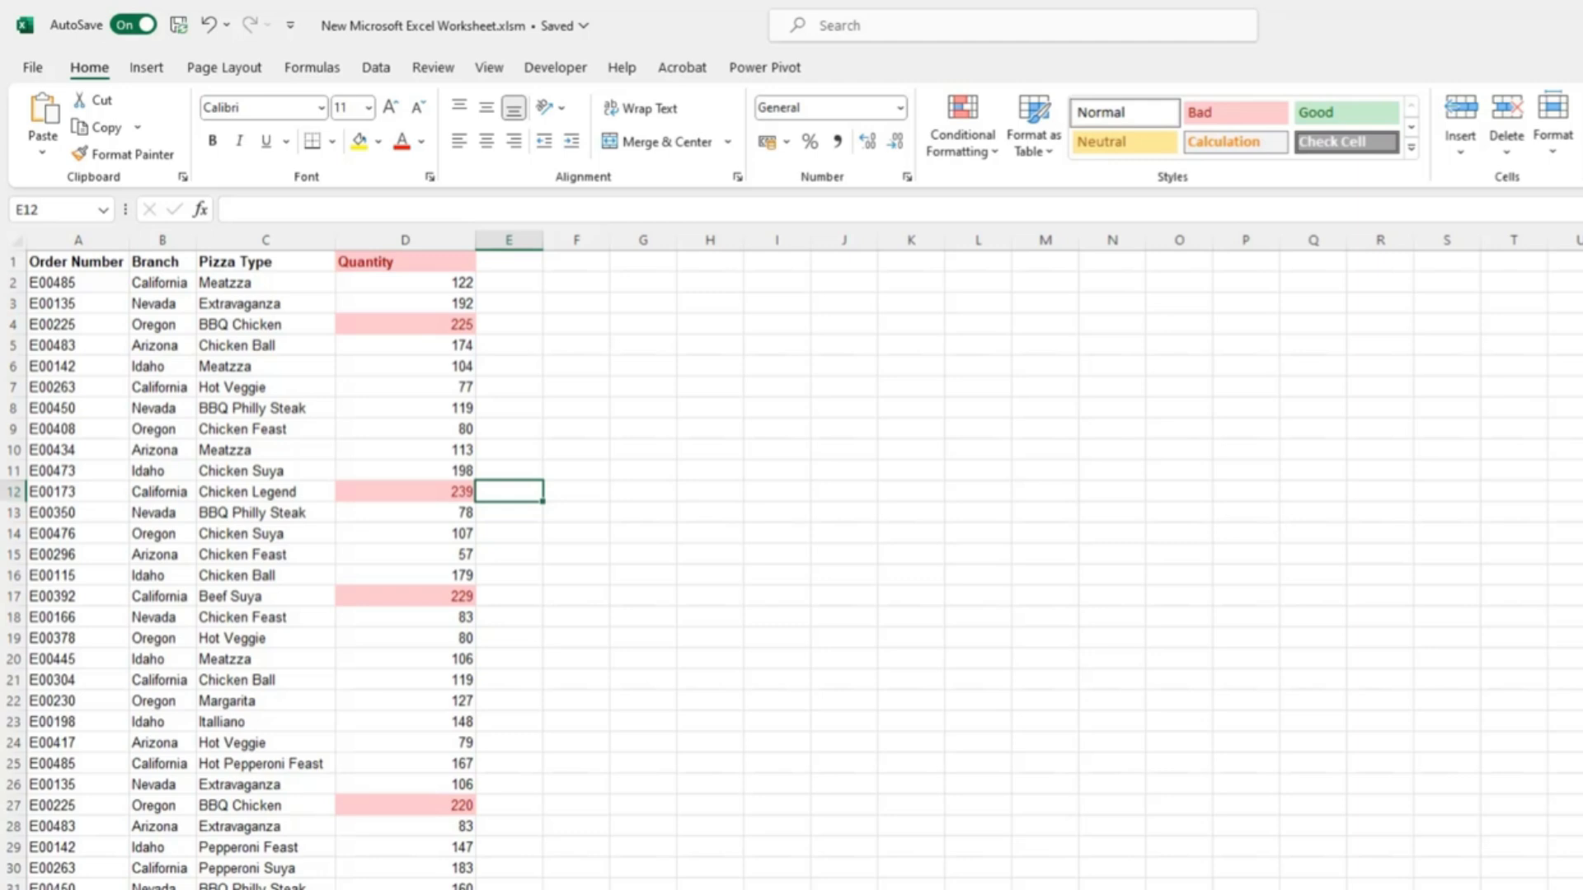
left_click(554, 67)
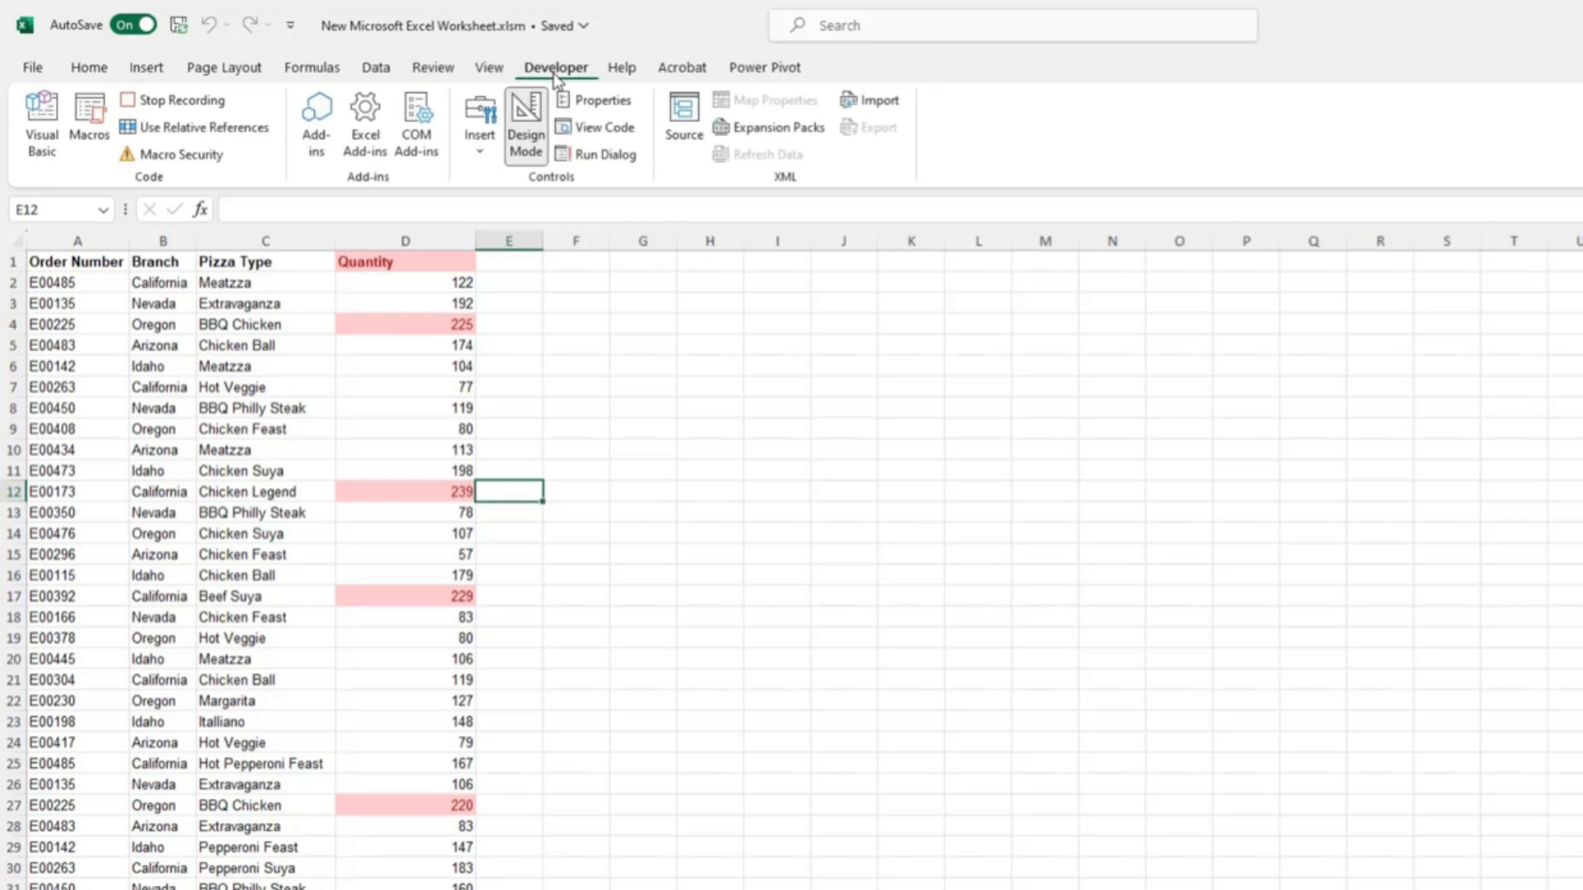
left_click(176, 103)
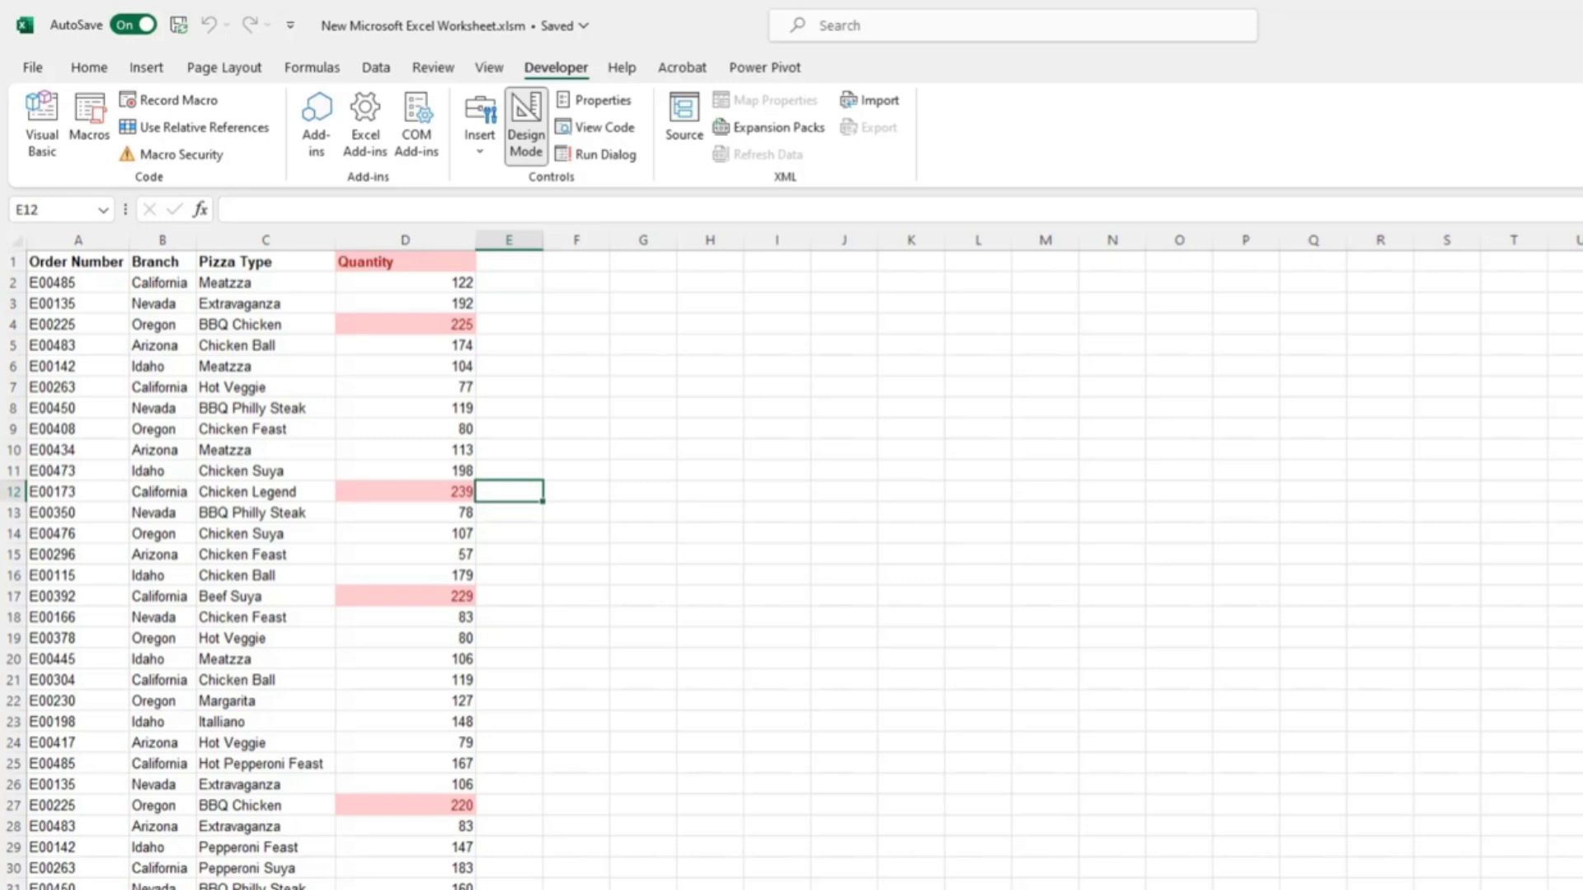
On the next worksheet, look up Format_Qty in the macro list, close the list and run the macro on the data
key("ctrl+Page_Down")
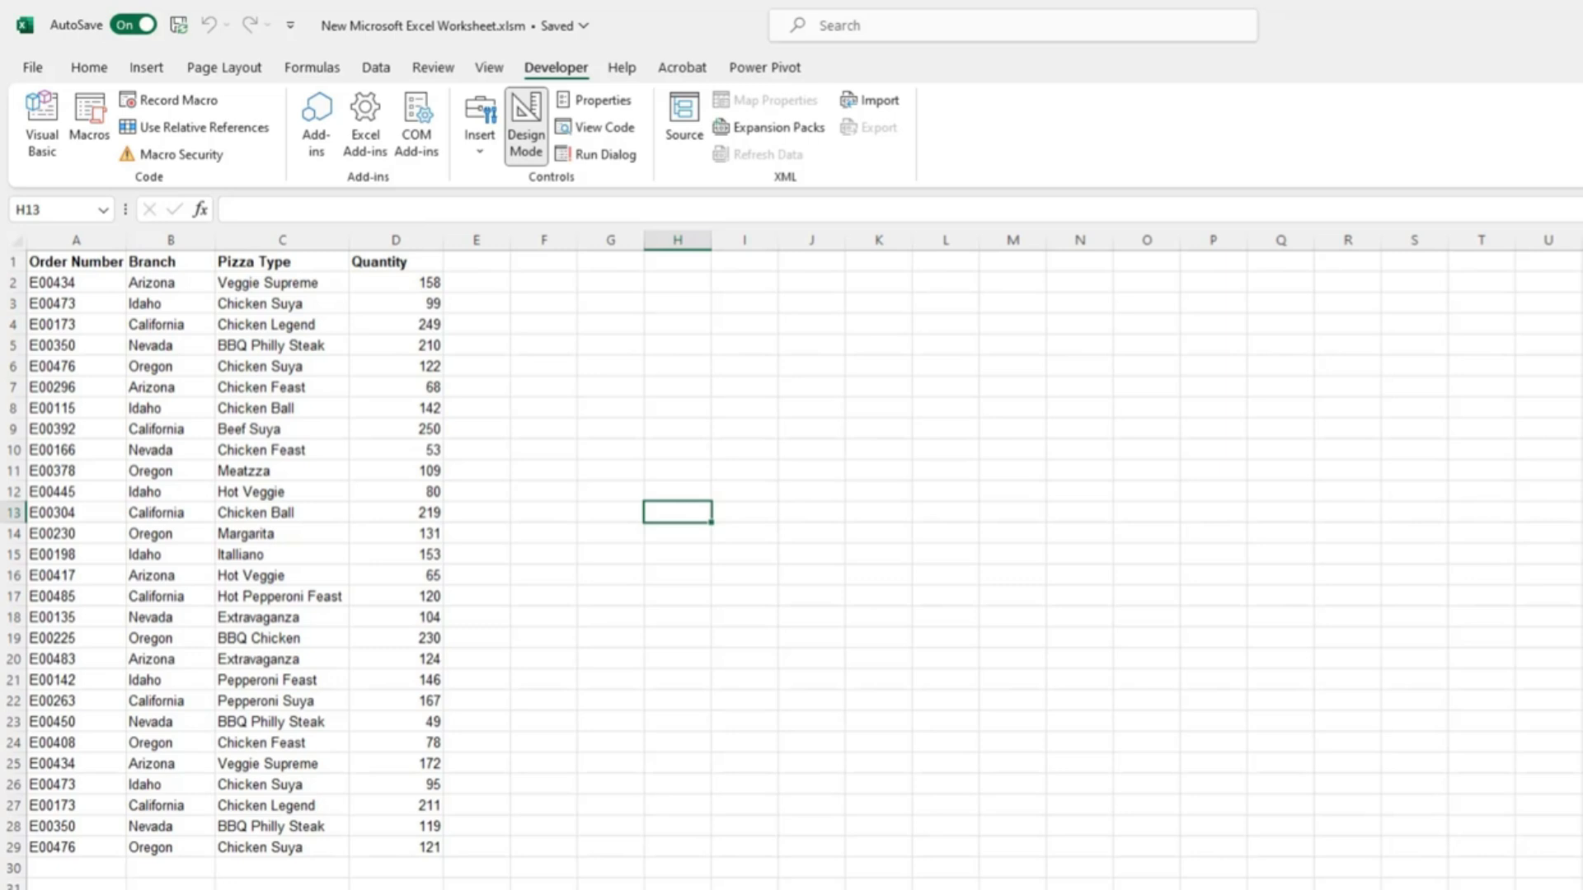
key("alt+F8")
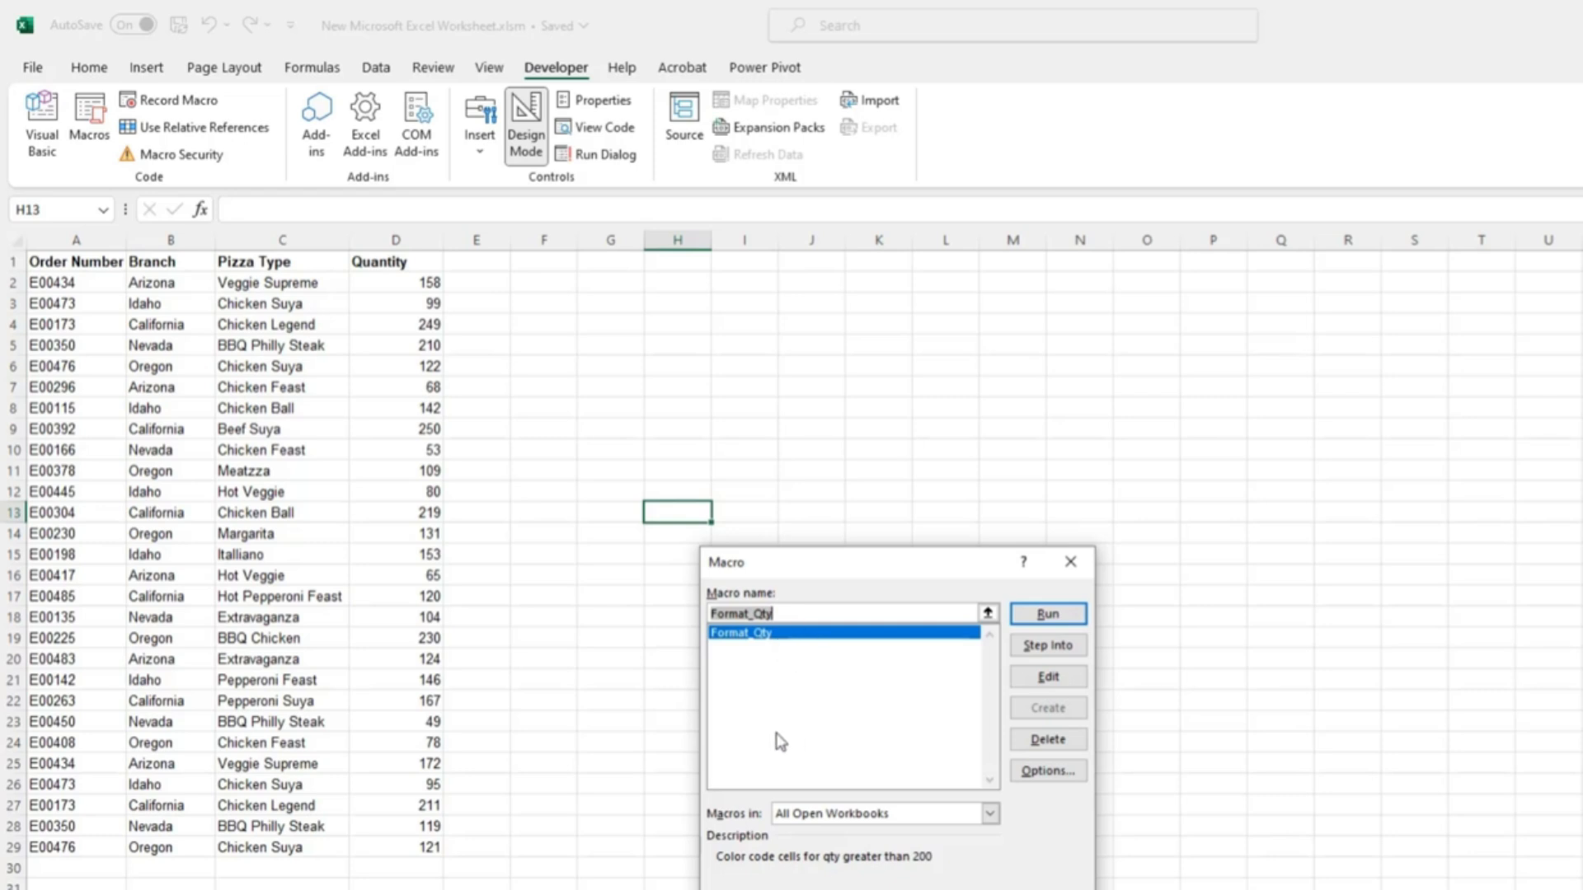
left_click(858, 635)
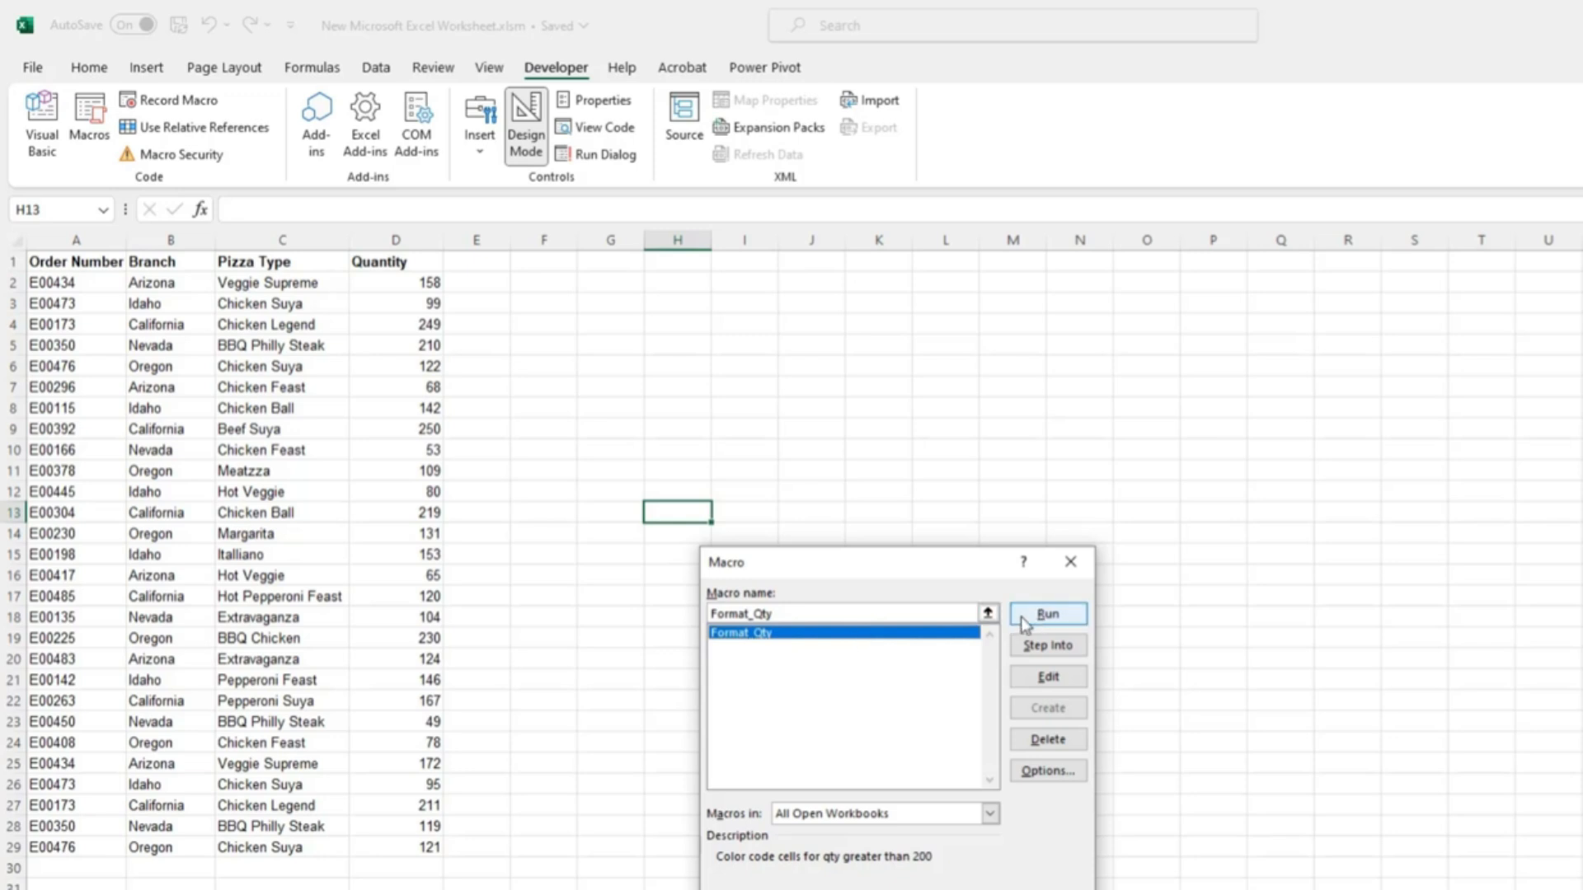
left_click(1070, 569)
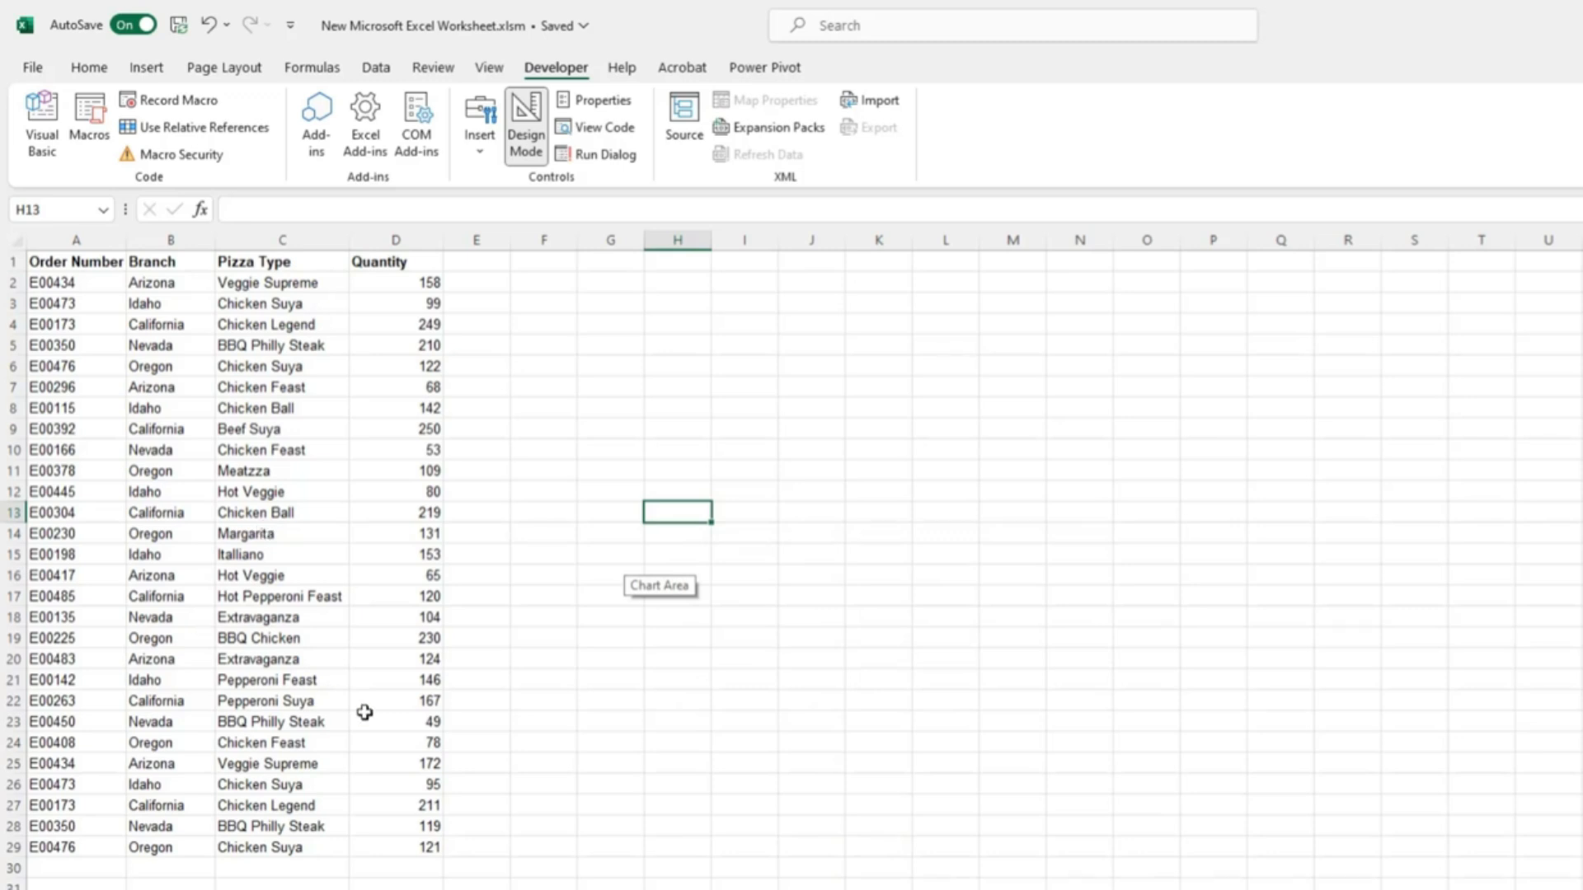
key("ctrl+shift+m")
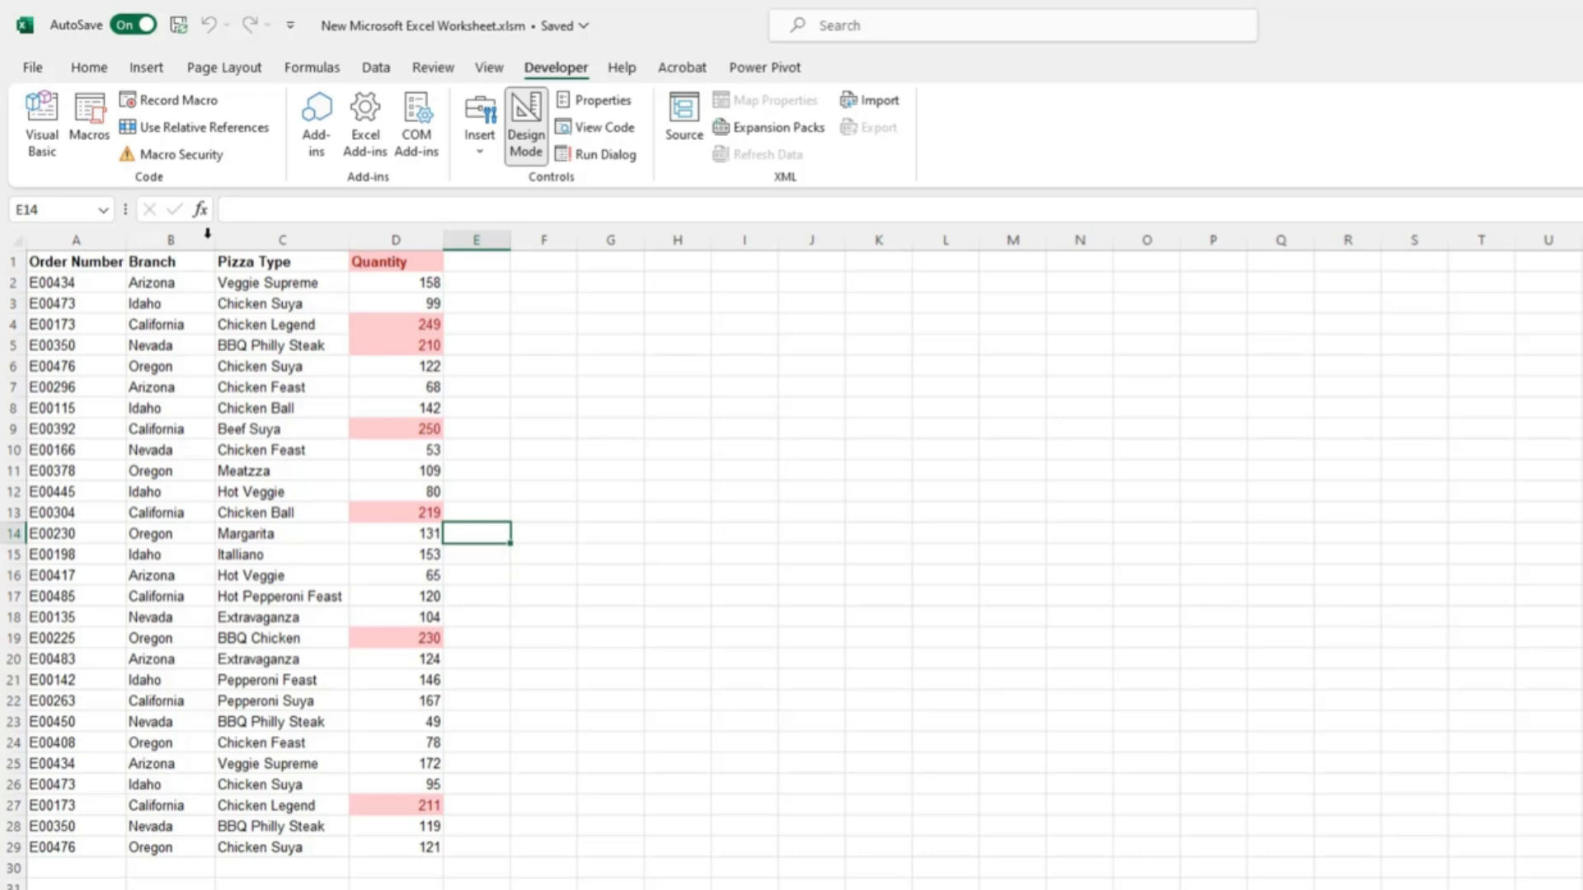
Clear the conditional formatting rules from the Quantity column on this worksheet and select cell D6
left_click(370, 232)
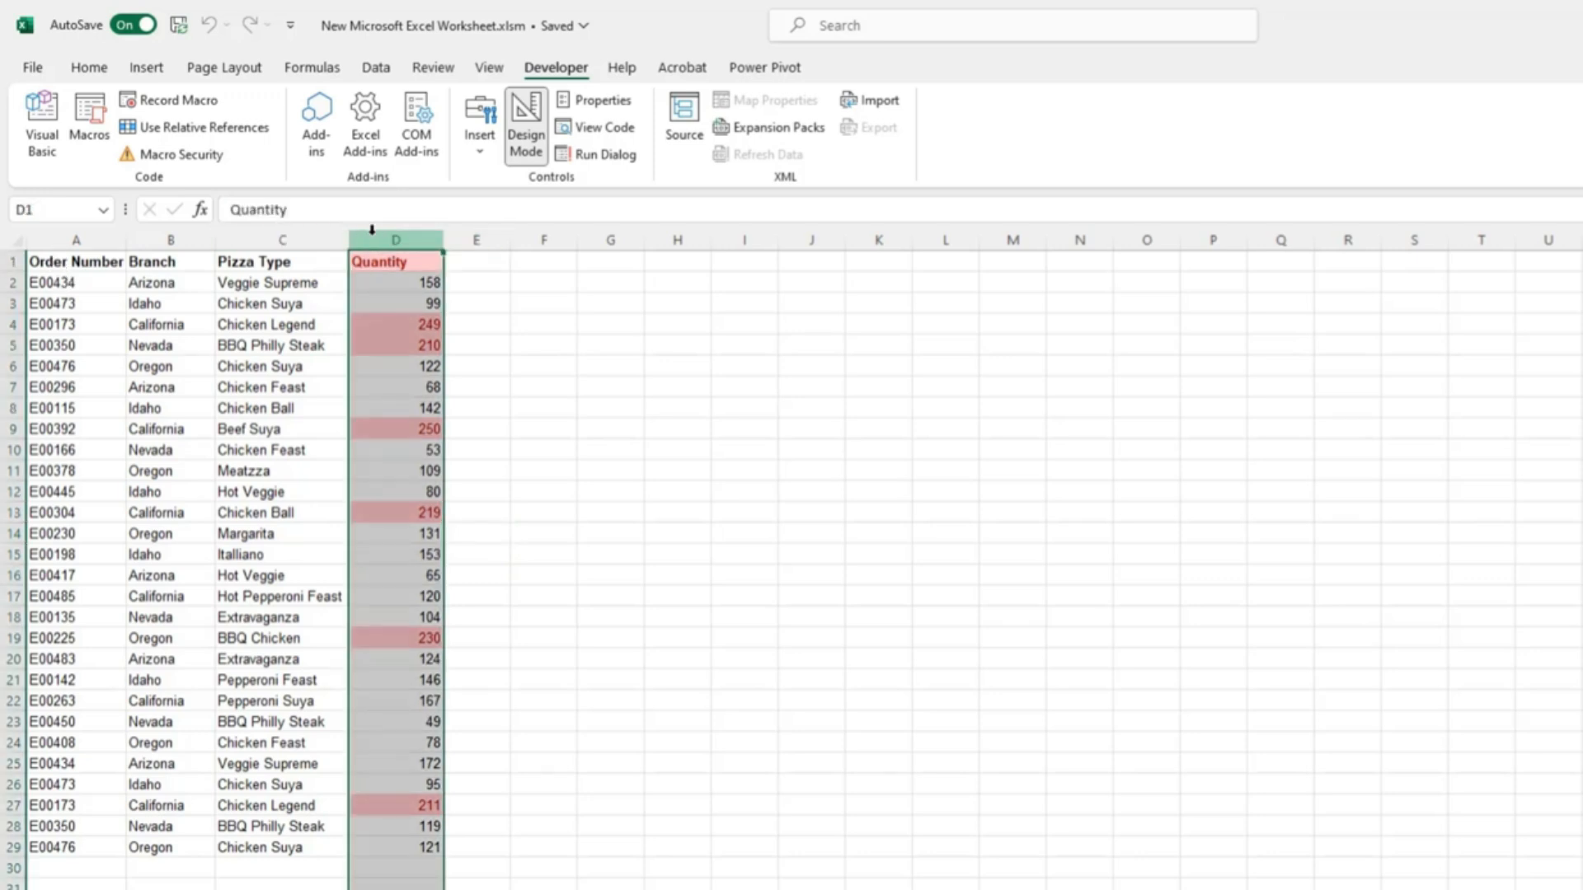
left_click(74, 67)
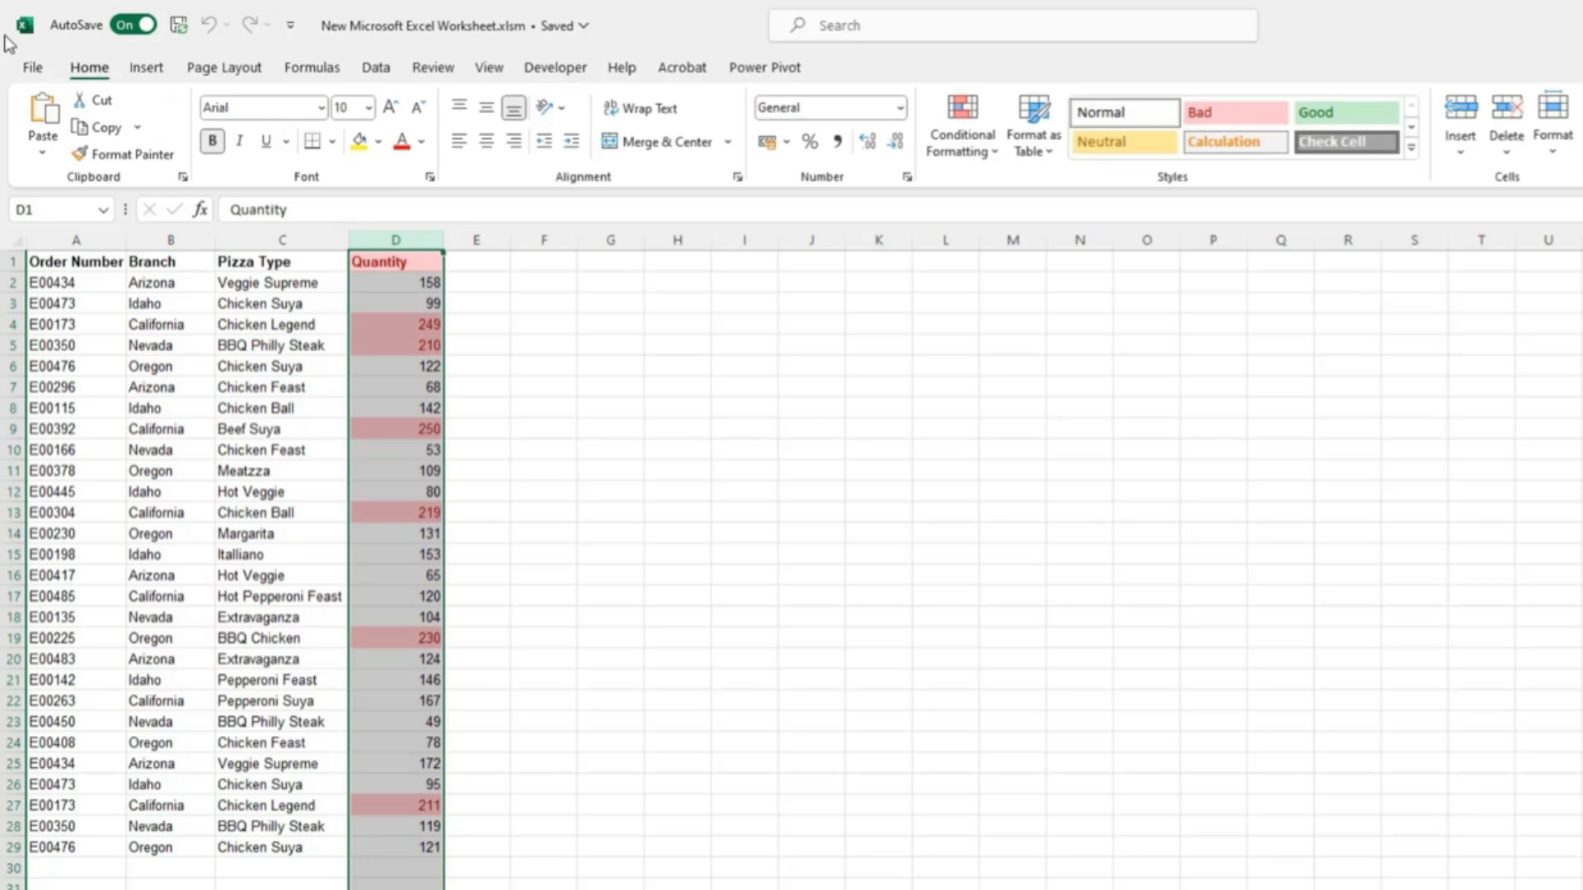
left_click(995, 152)
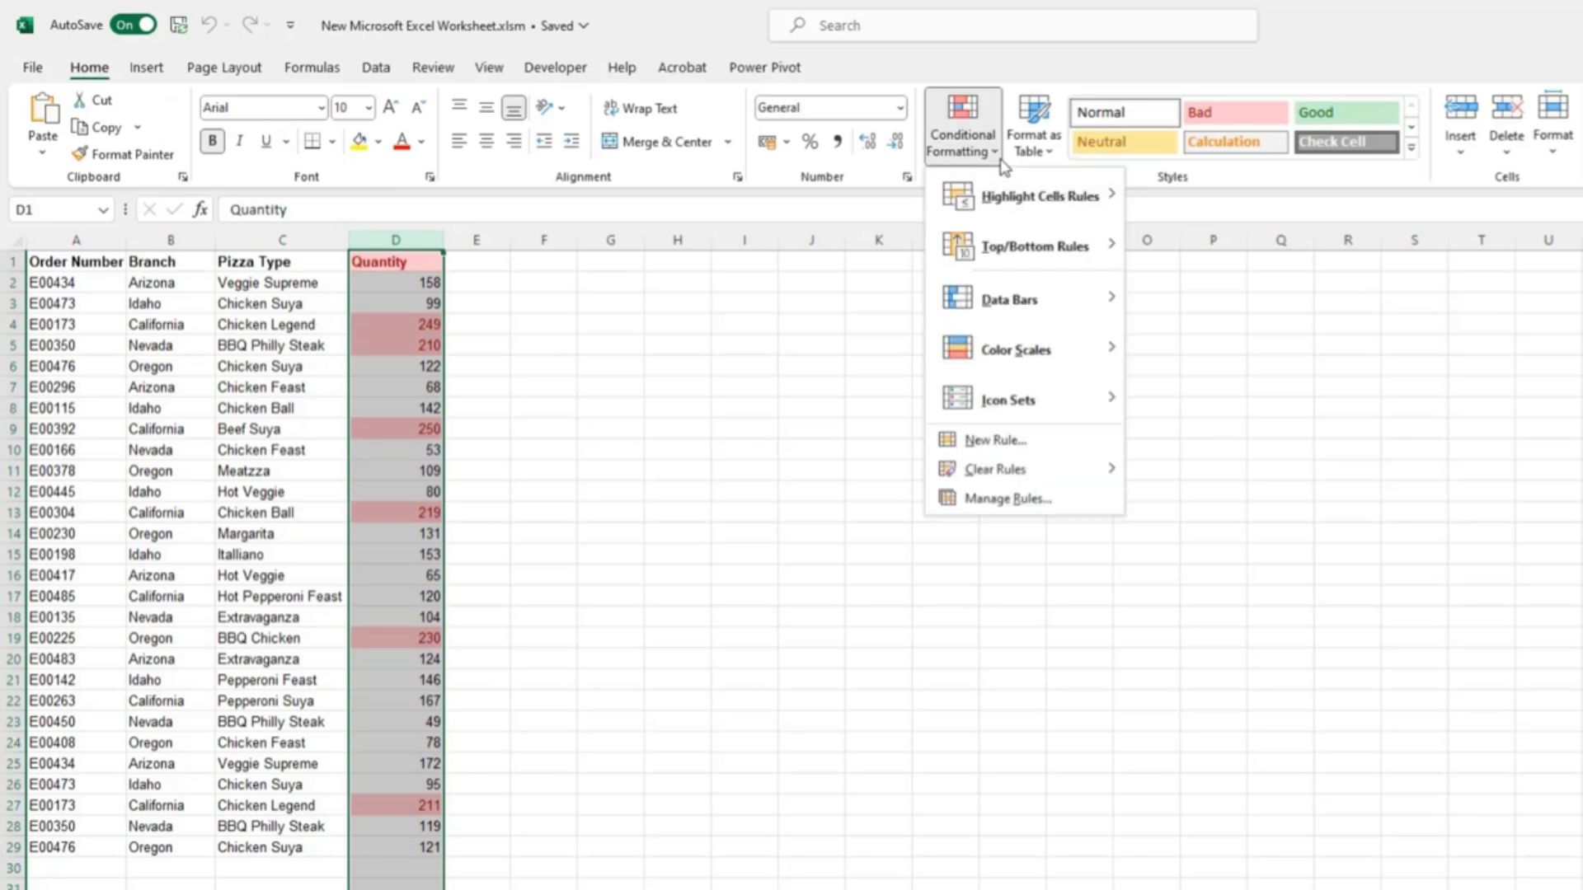
mouse_move(1004, 469)
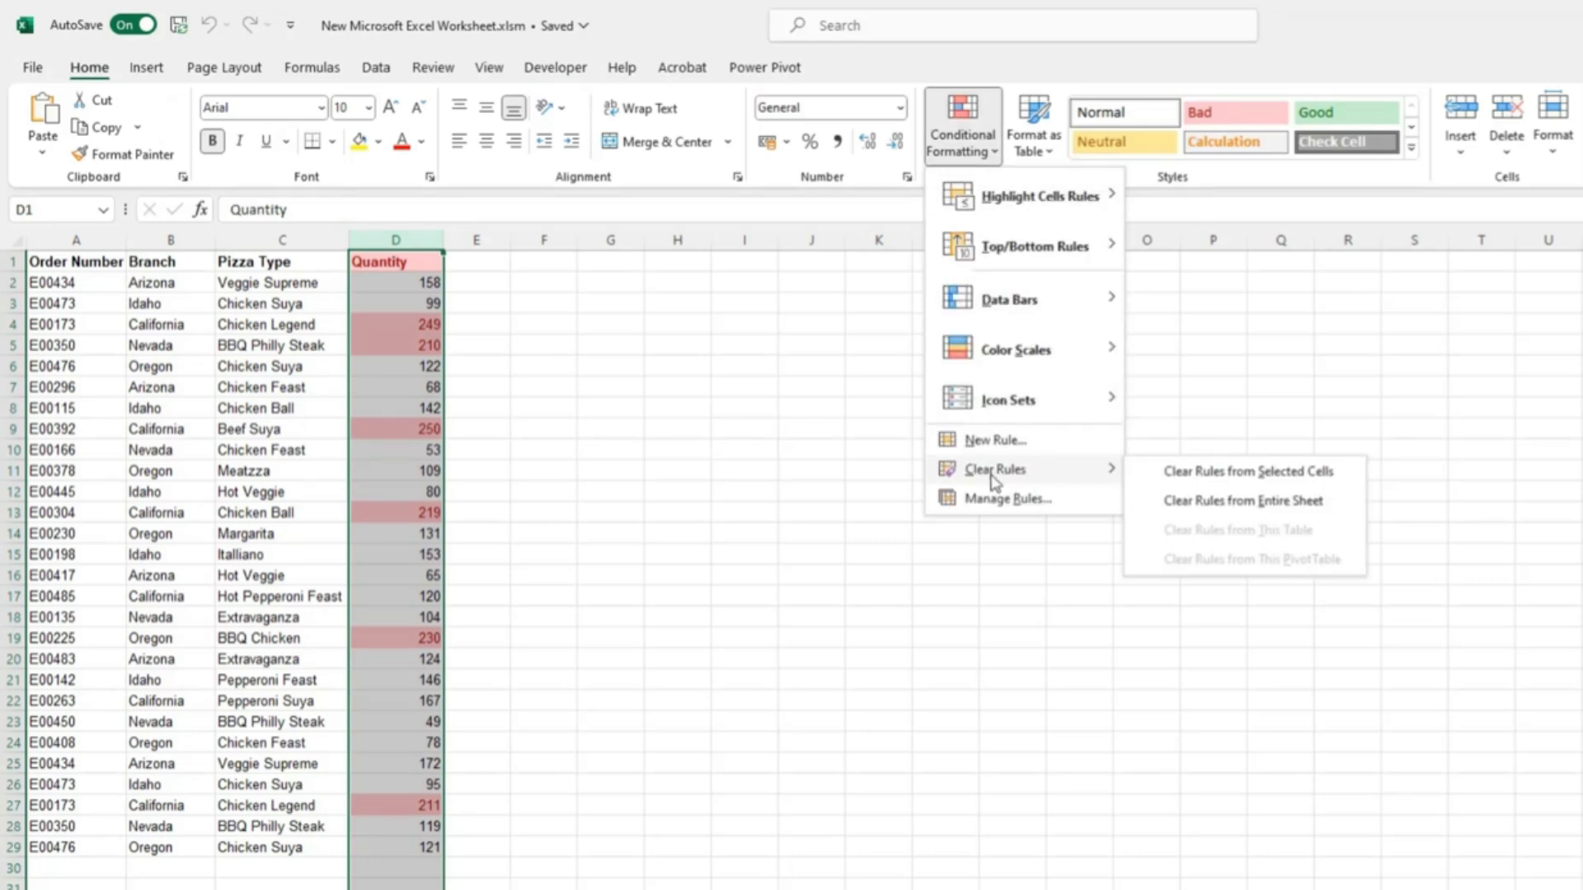
left_click(1238, 483)
left_click(390, 365)
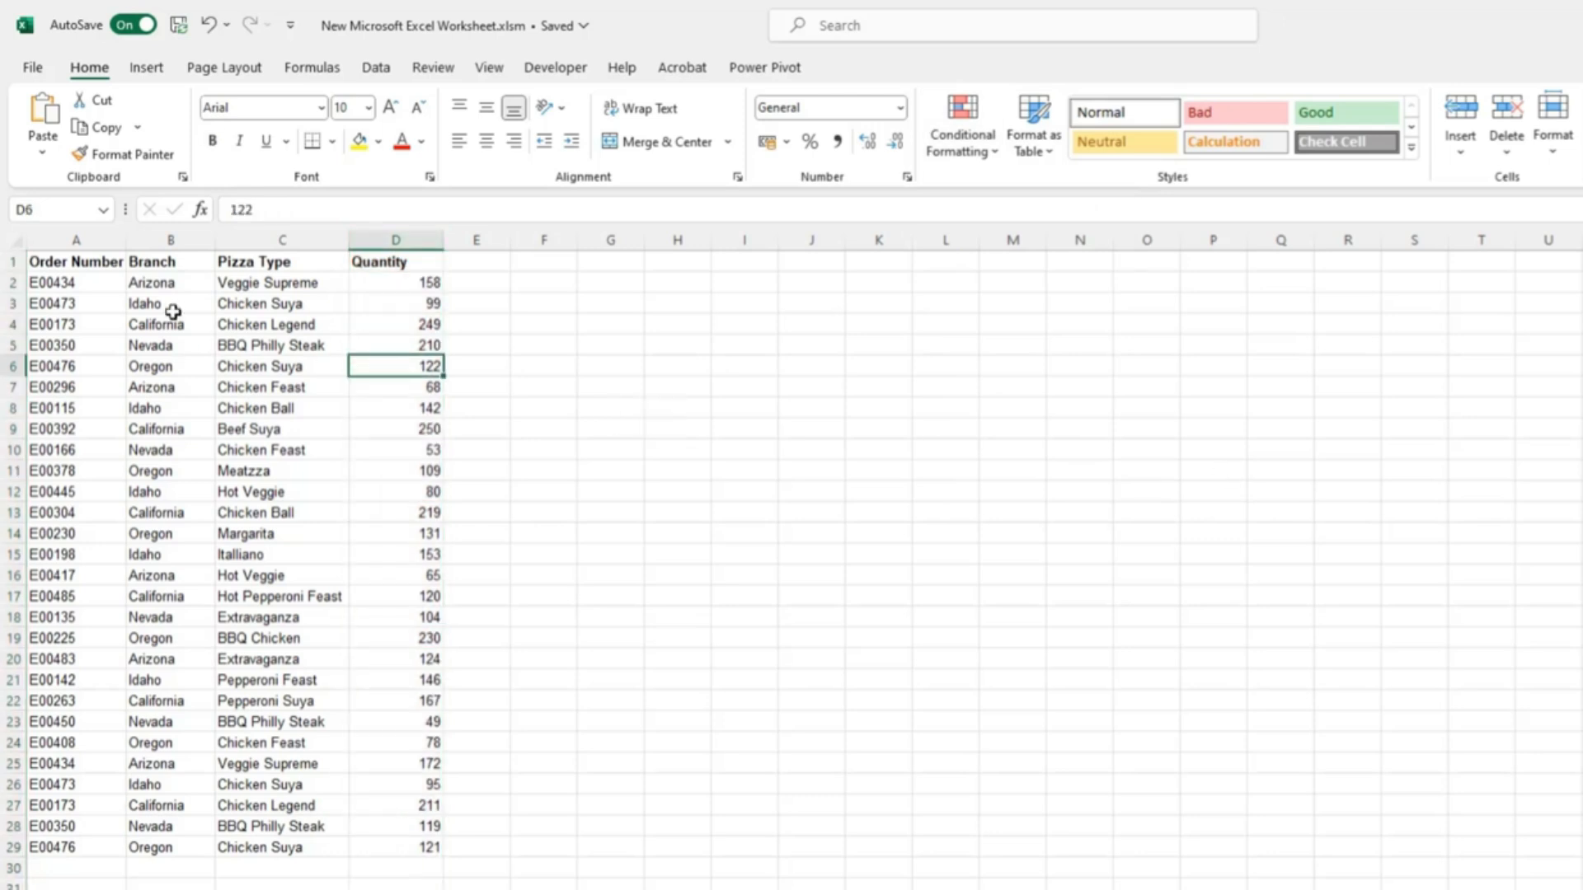